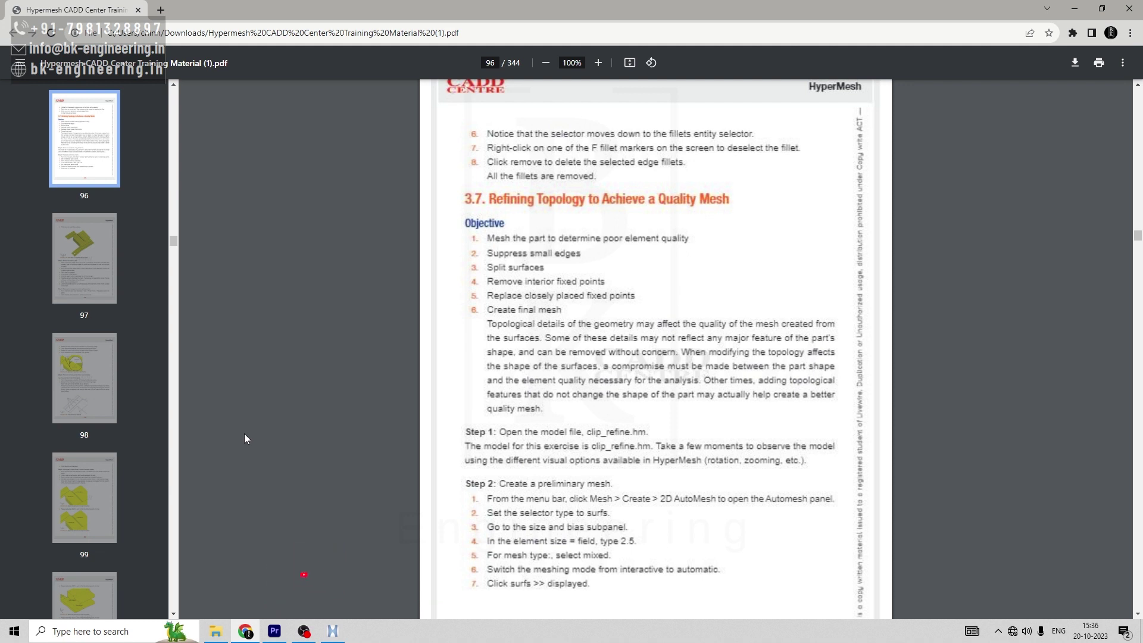
Step: Switch to HyperWorks and open the model file clip_refine.hm from the Chapter3 folder
{"action": "left_click", "coordinate": [331, 633]}
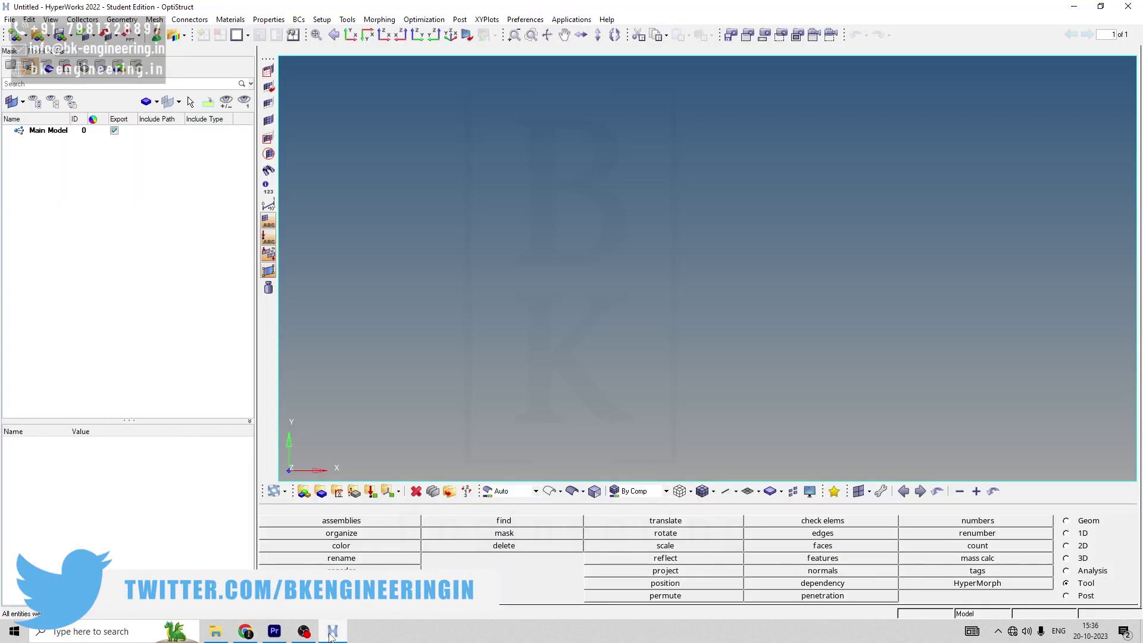
{"action": "left_click", "coordinate": [36, 34]}
{"action": "left_click", "coordinate": [868, 347]}
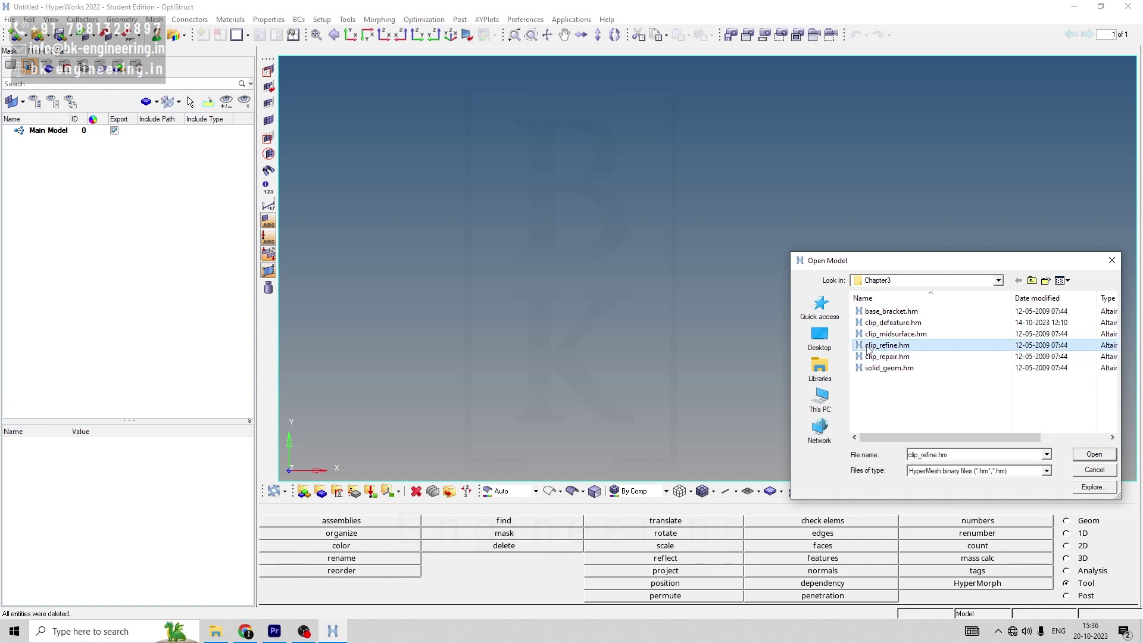
{"action": "left_click", "coordinate": [1093, 455]}
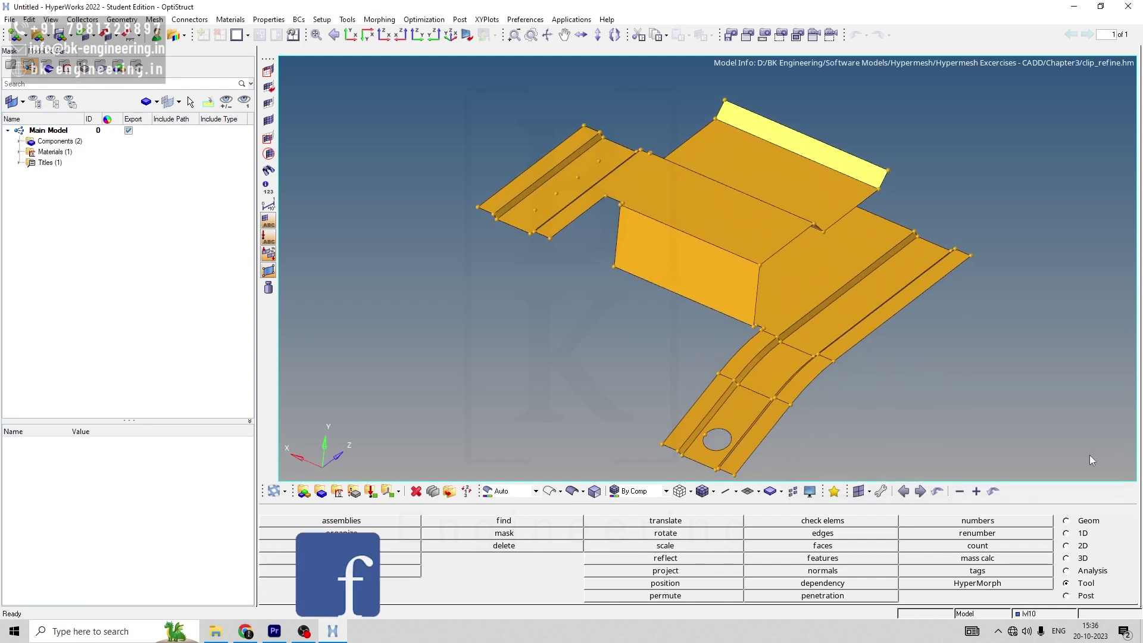
Step: Automesh all displayed surfaces with mixed elements at an element size of 2.5, using size and bias
{"action": "left_click", "coordinate": [1065, 546]}
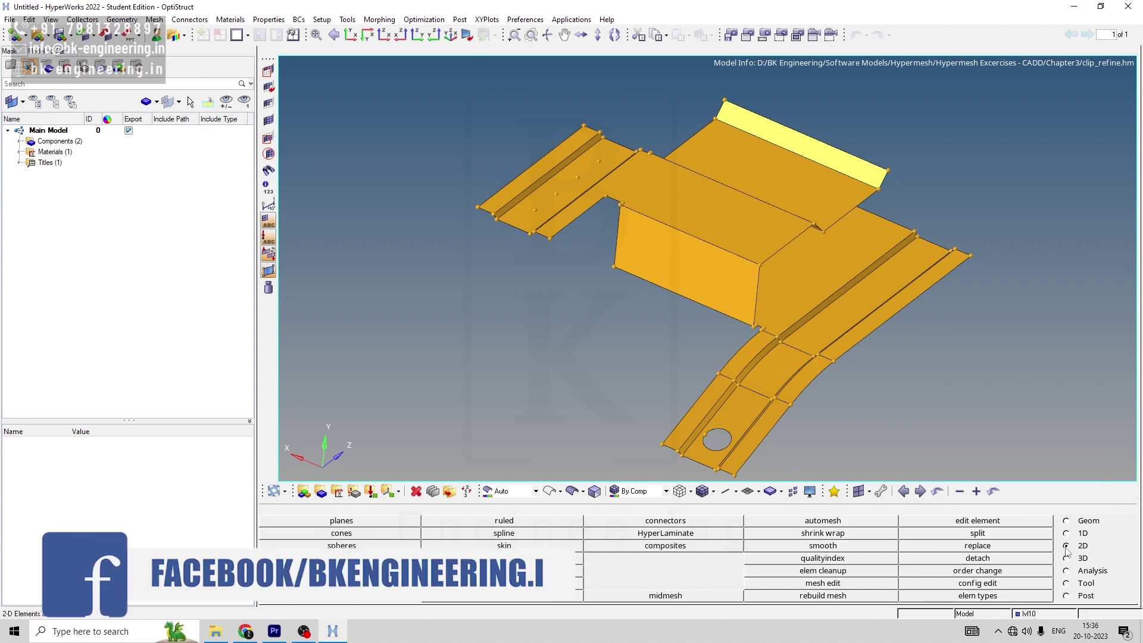
{"action": "left_click", "coordinate": [835, 521]}
{"action": "left_click", "coordinate": [352, 520]}
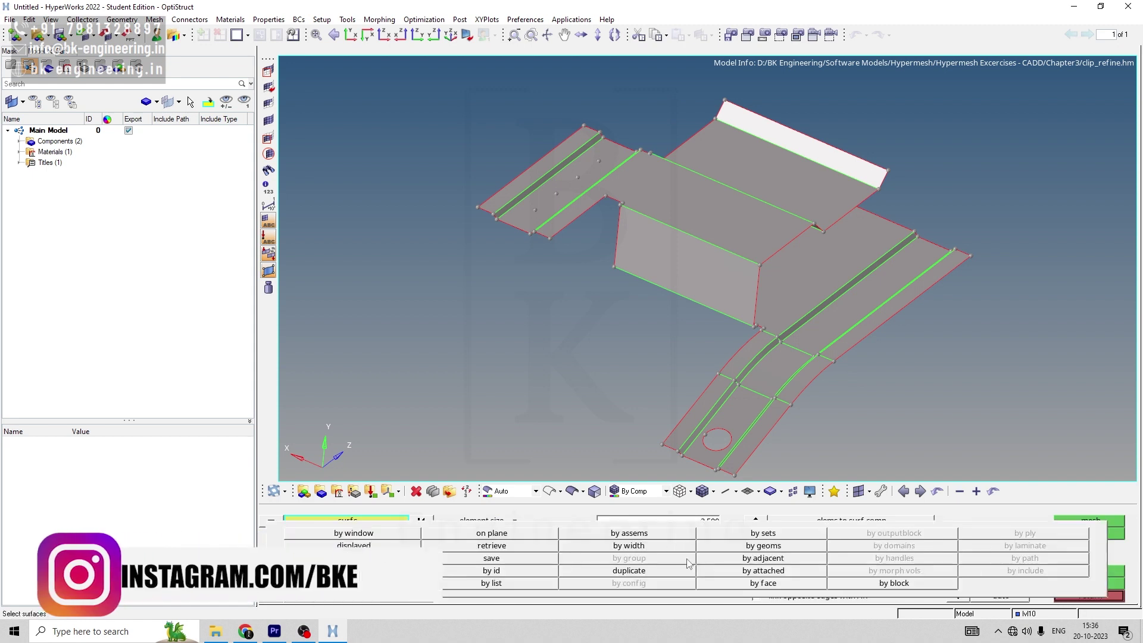
{"action": "left_click", "coordinate": [353, 545]}
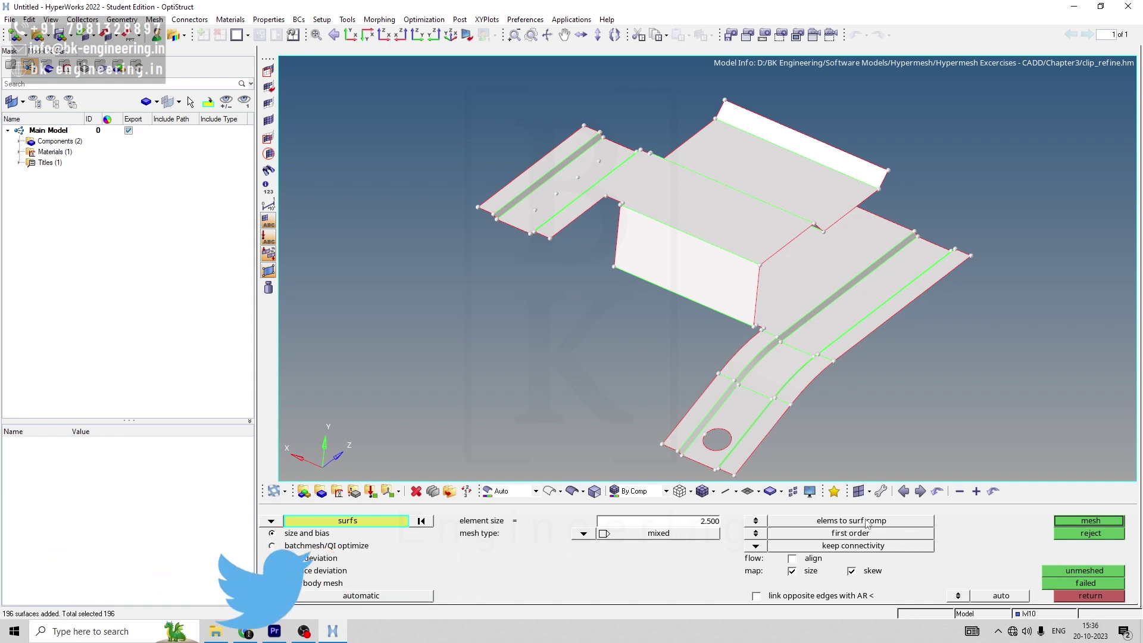
{"action": "left_click", "coordinate": [1090, 521]}
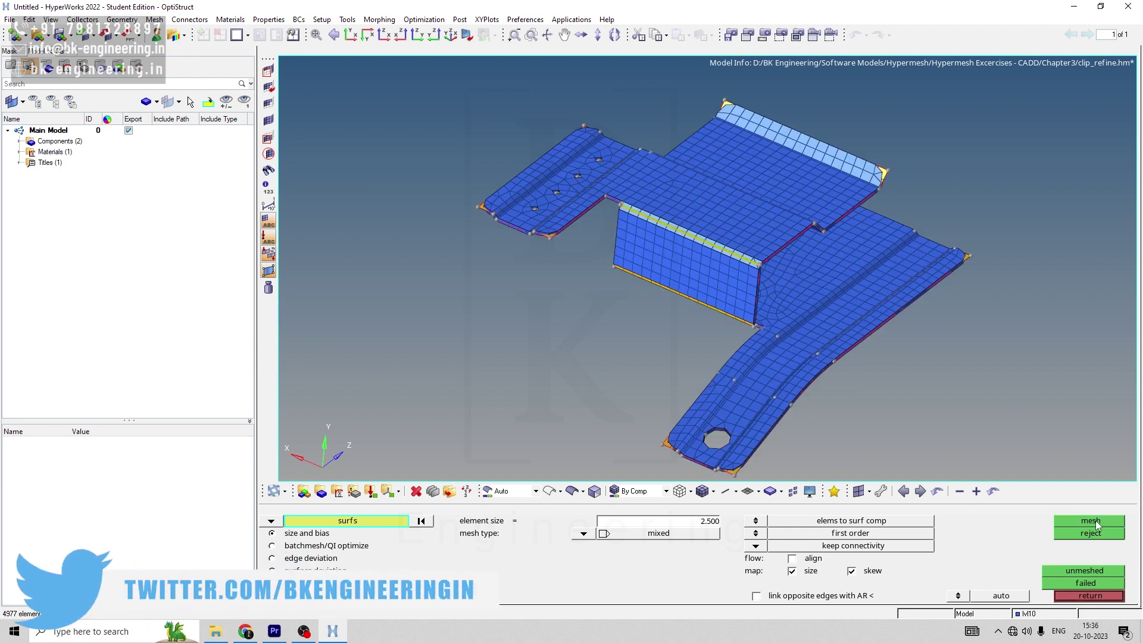
{"action": "left_click", "coordinate": [1078, 596]}
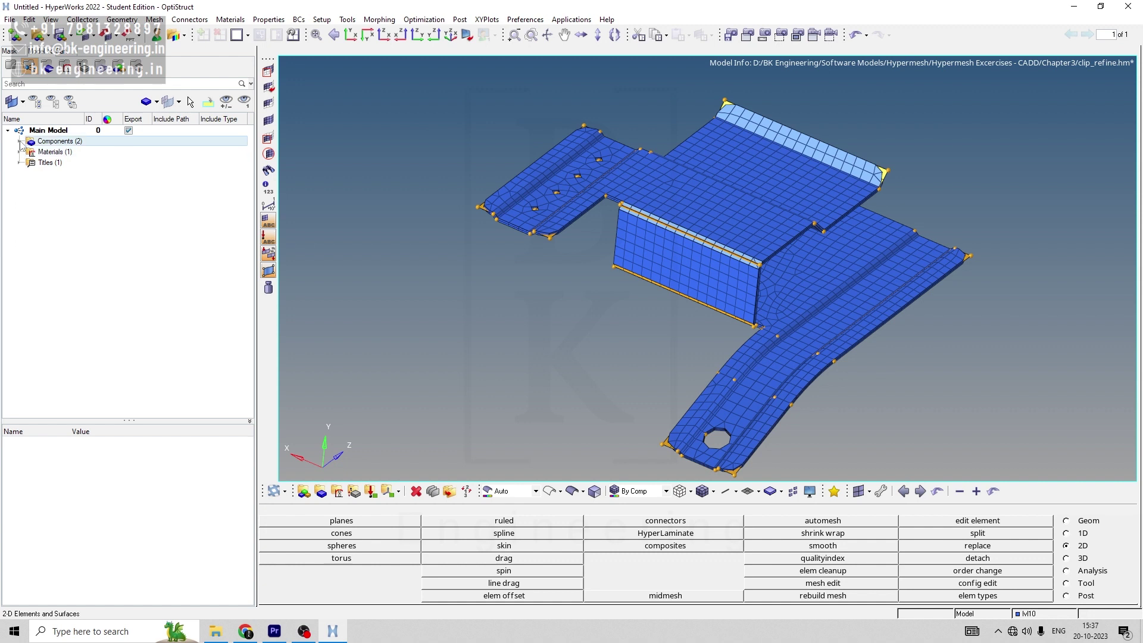
Step: Expand the model's components and hide the elements of the lvl10 component
{"action": "double_click", "coordinate": [55, 141]}
{"action": "left_click", "coordinate": [72, 162]}
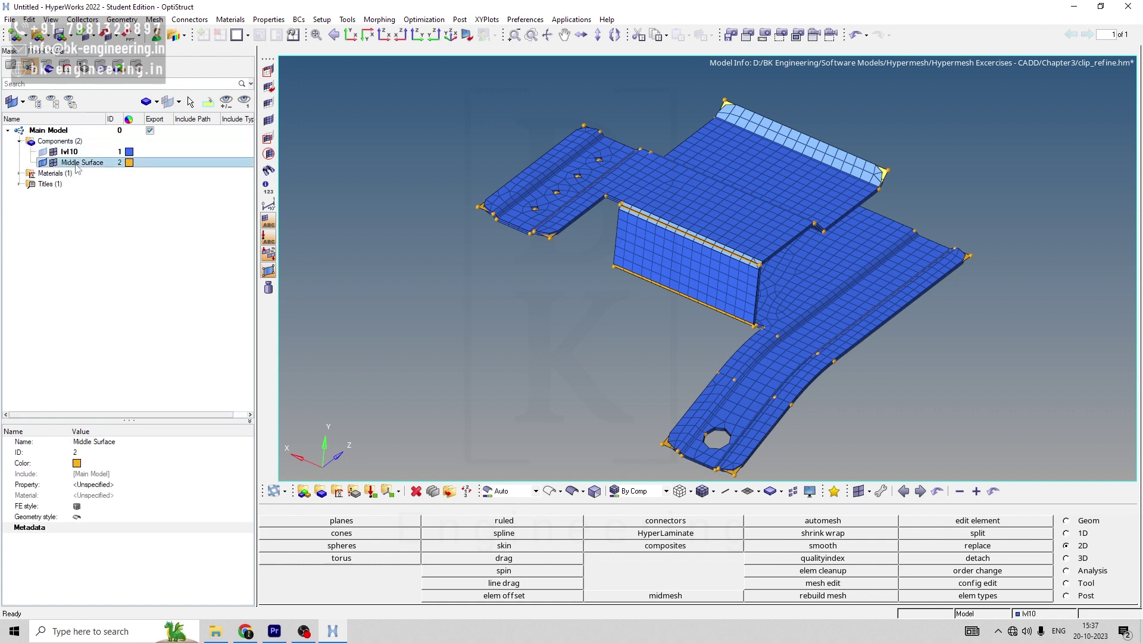
{"action": "left_click", "coordinate": [53, 152]}
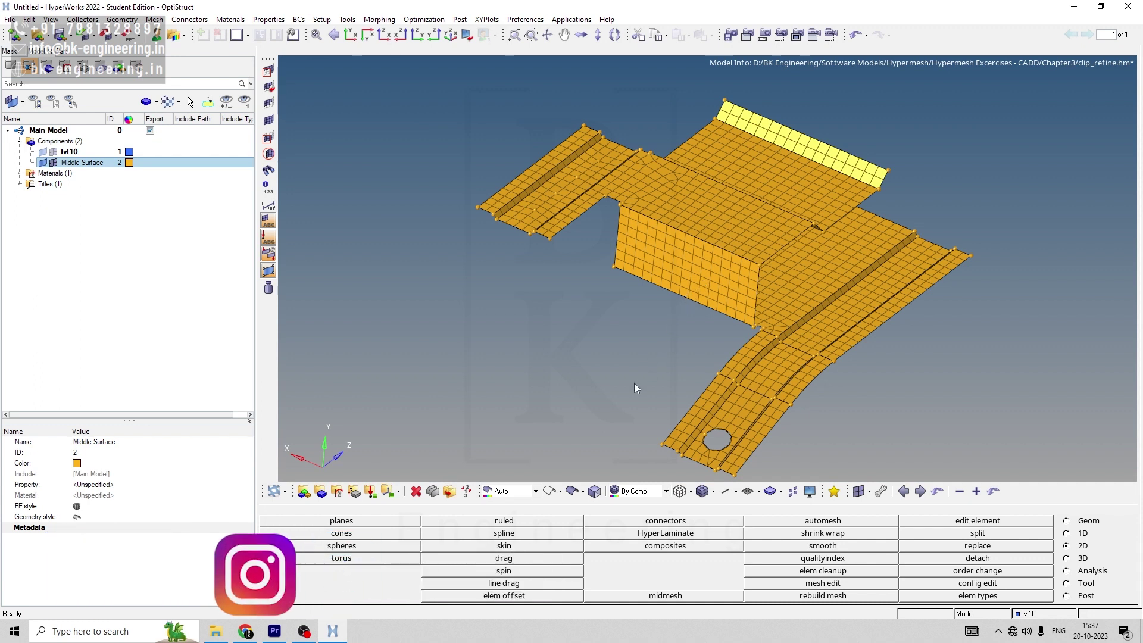
Step: Check the 2-d elements for a minimum length below 1 in standard mode and examine the highlighted elements near the notch
{"action": "left_click", "coordinate": [1066, 583]}
{"action": "left_click", "coordinate": [812, 520]}
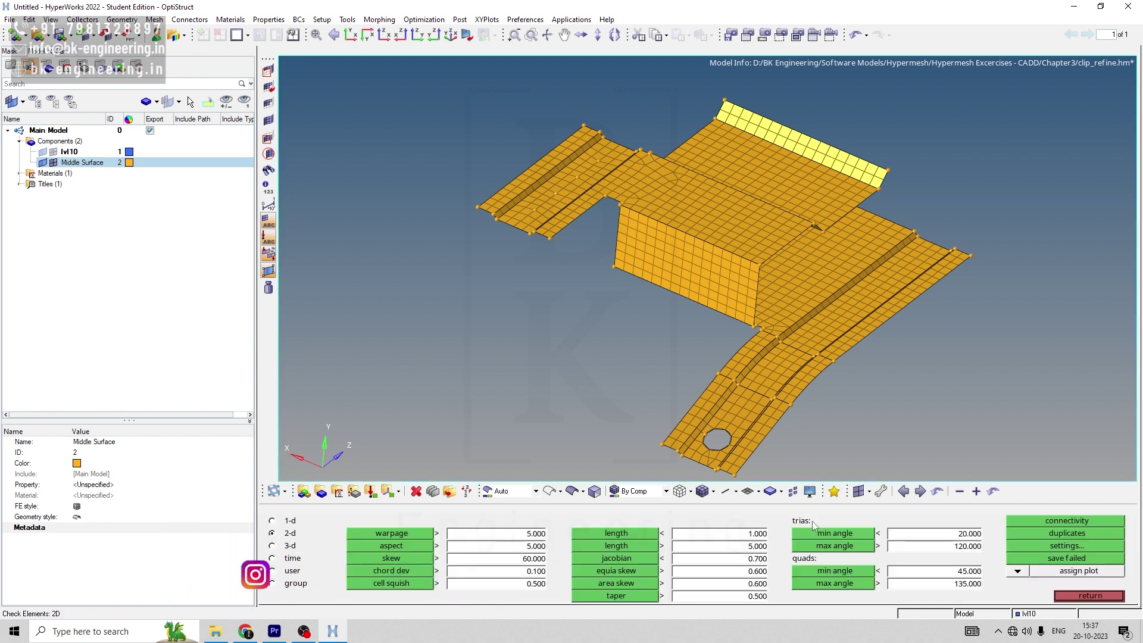
{"action": "left_click", "coordinate": [1017, 571]}
{"action": "left_click", "coordinate": [952, 586]}
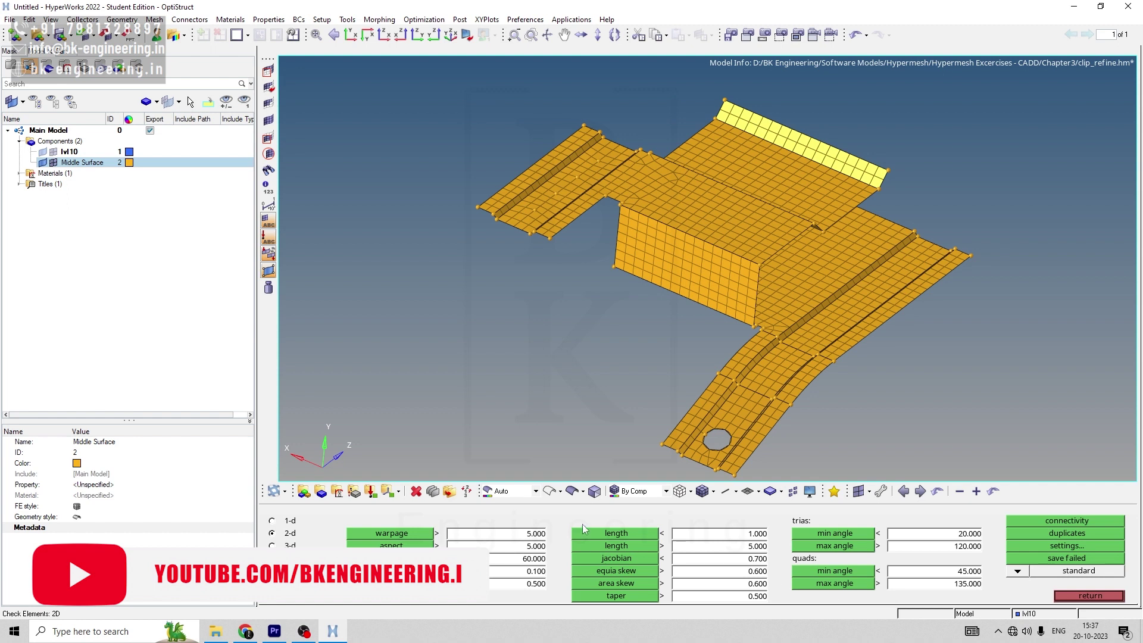
{"action": "left_click", "coordinate": [615, 534]}
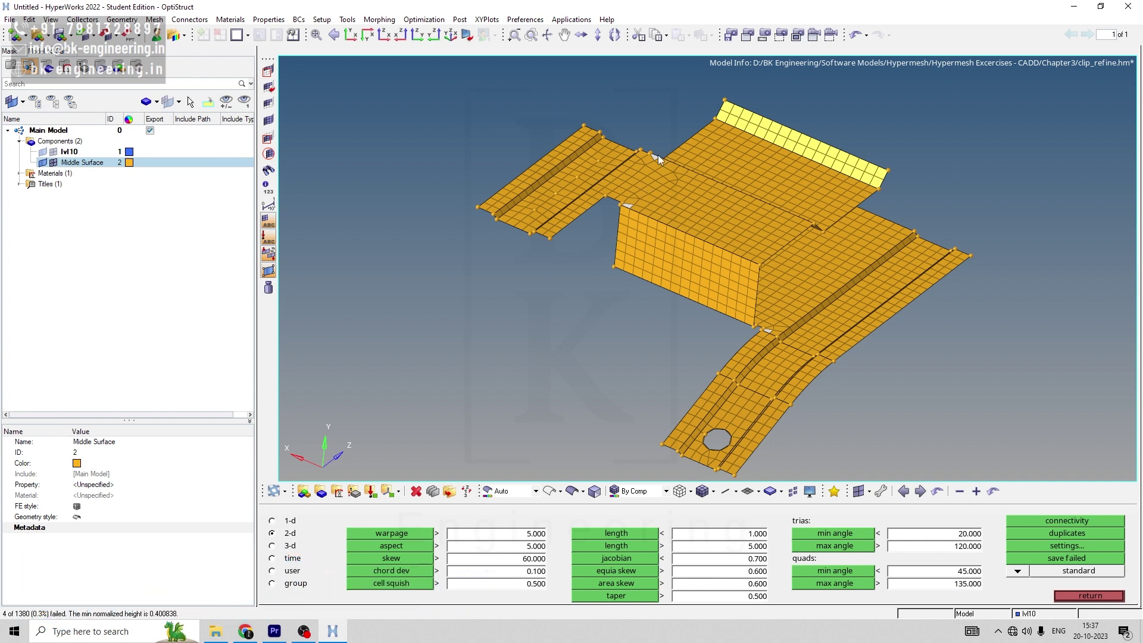
{"action": "scroll", "coordinate": [656, 156], "scroll_direction": "up", "scroll_amount": 5}
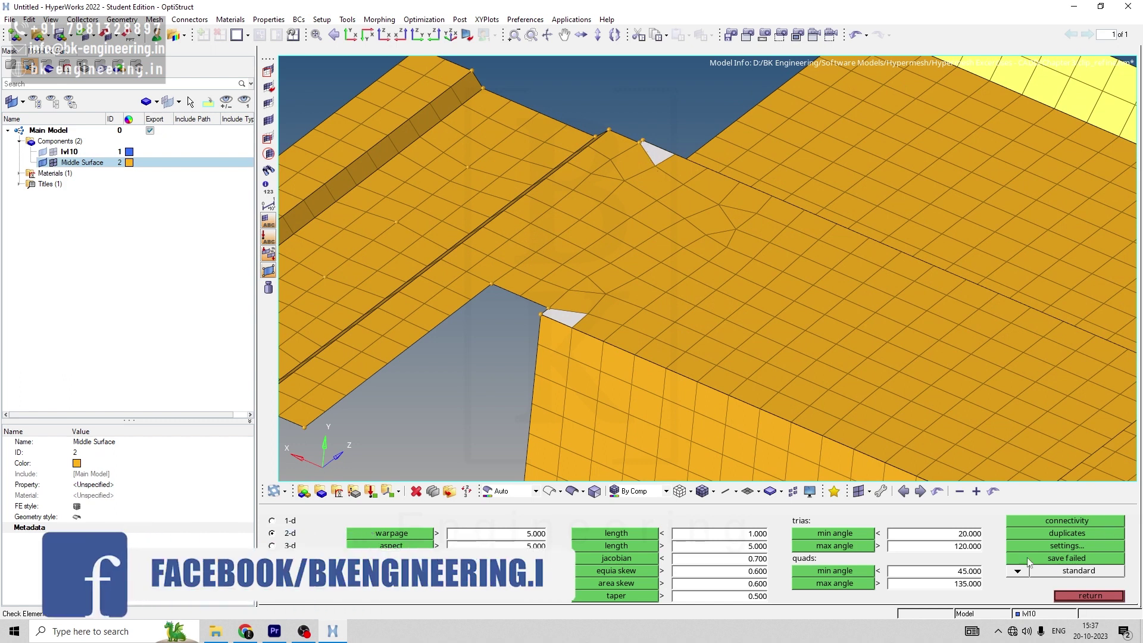
Step: Plot the maximum quad angle check with a 135 limit in assign plot mode and inspect the contour across the clip
{"action": "left_click", "coordinate": [1016, 571]}
{"action": "left_click", "coordinate": [1013, 571]}
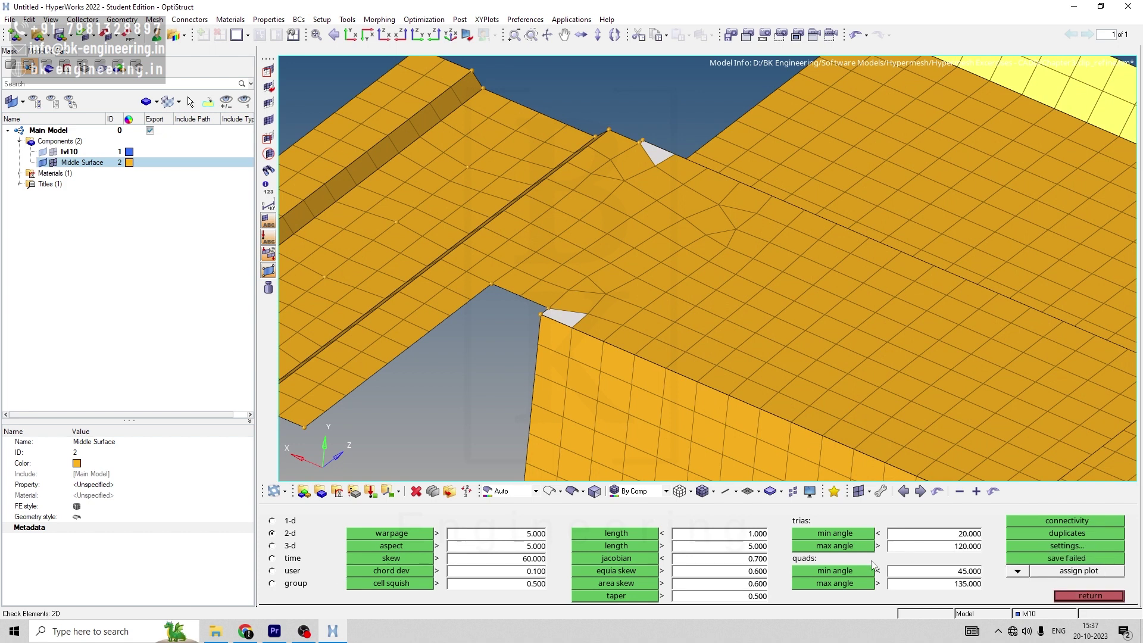
{"action": "left_click", "coordinate": [835, 584]}
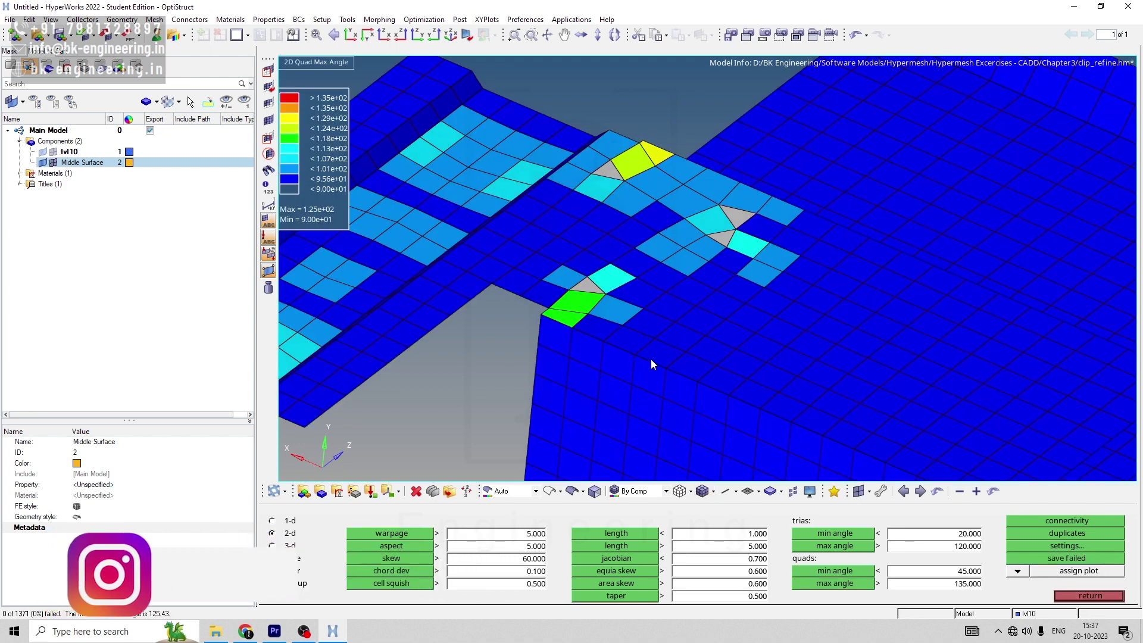
{"action": "scroll", "coordinate": [651, 359], "scroll_direction": "down", "scroll_amount": 6}
{"action": "scroll", "coordinate": [709, 445], "scroll_direction": "up", "scroll_amount": 5}
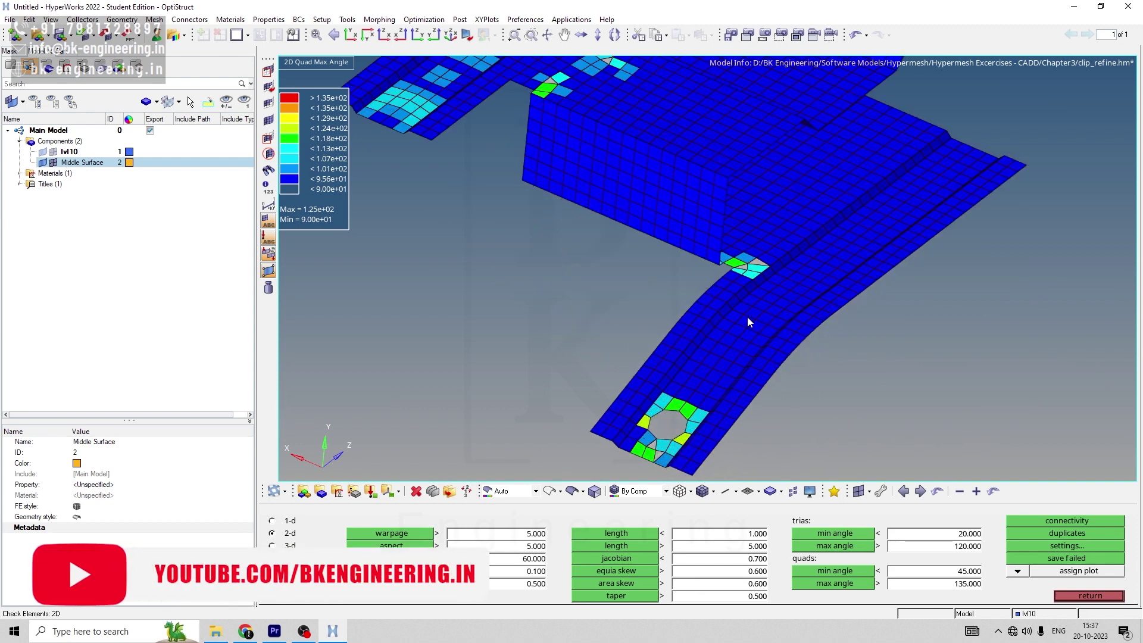
{"action": "scroll", "coordinate": [553, 170], "scroll_direction": "down", "scroll_amount": 3}
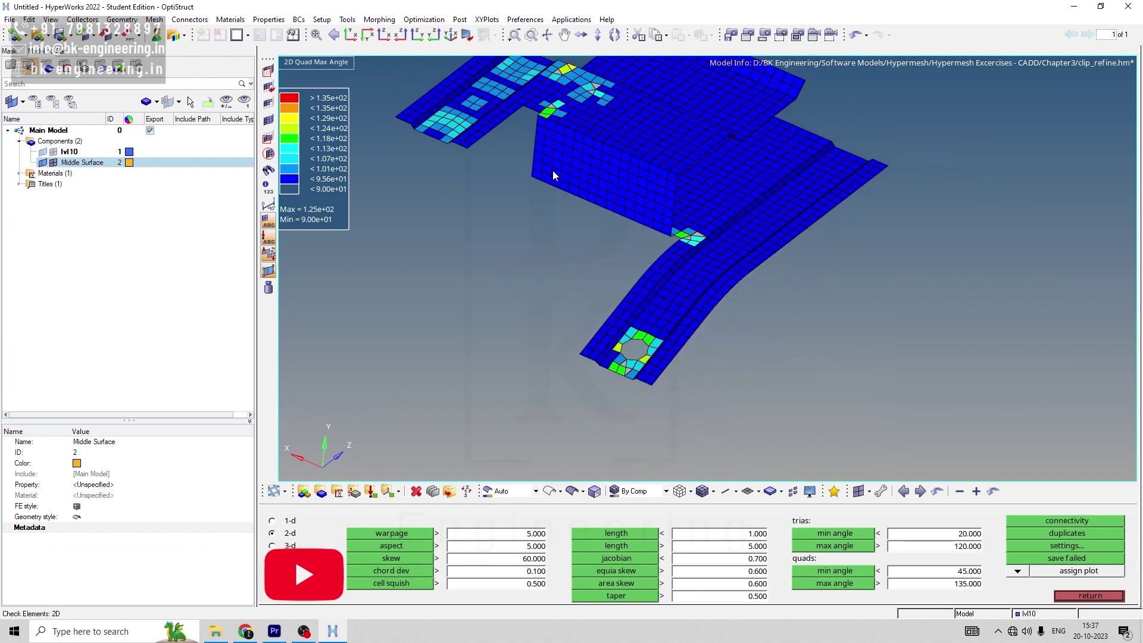
{"action": "scroll", "coordinate": [572, 73], "scroll_direction": "up", "scroll_amount": 1}
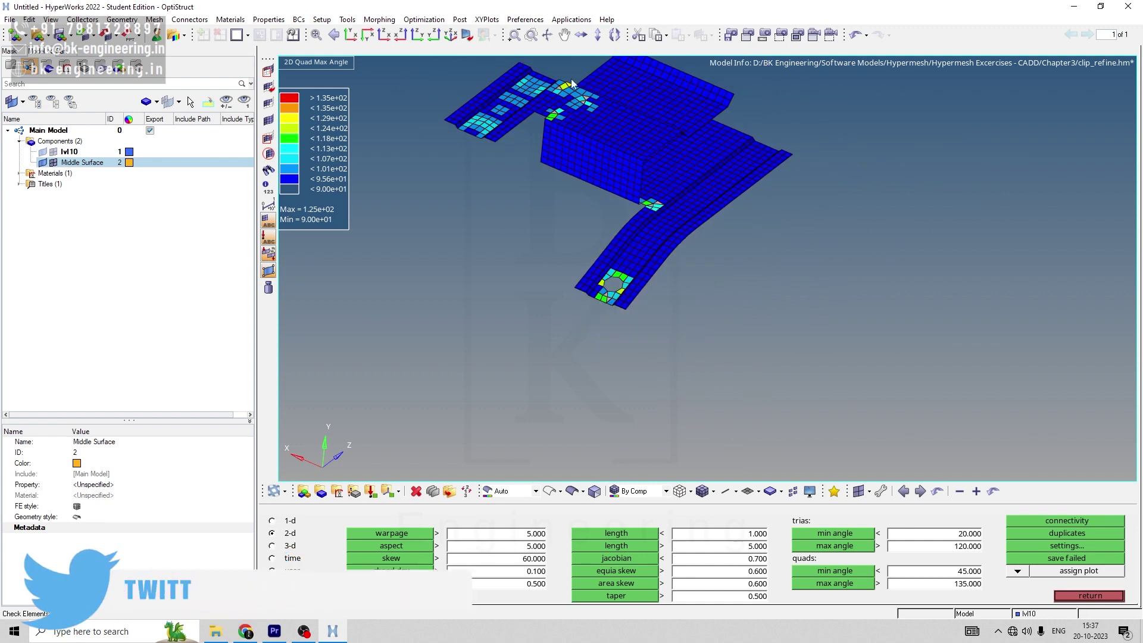
{"action": "scroll", "coordinate": [571, 74], "scroll_direction": "up", "scroll_amount": 2}
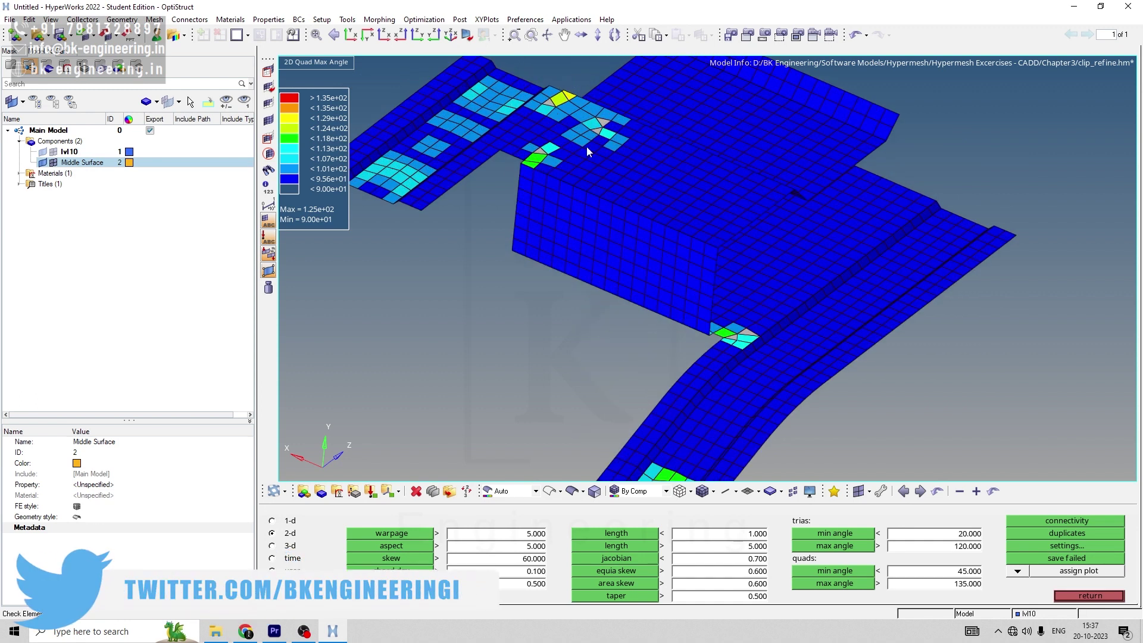
{"action": "left_click", "coordinate": [1081, 598]}
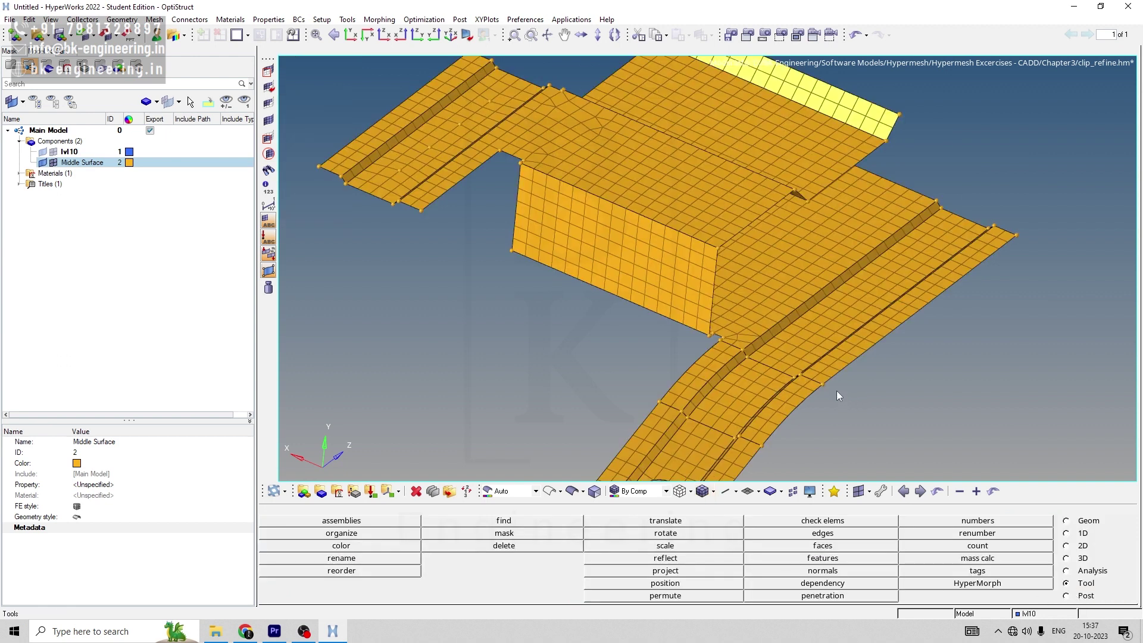
Step: Switch to the HyperMesh training PDF in Chrome and read the instructions from preliminary meshing to combining fixed points
{"action": "scroll", "coordinate": [837, 390], "scroll_direction": "down", "scroll_amount": 1}
{"action": "scroll", "coordinate": [608, 89], "scroll_direction": "up", "scroll_amount": 2}
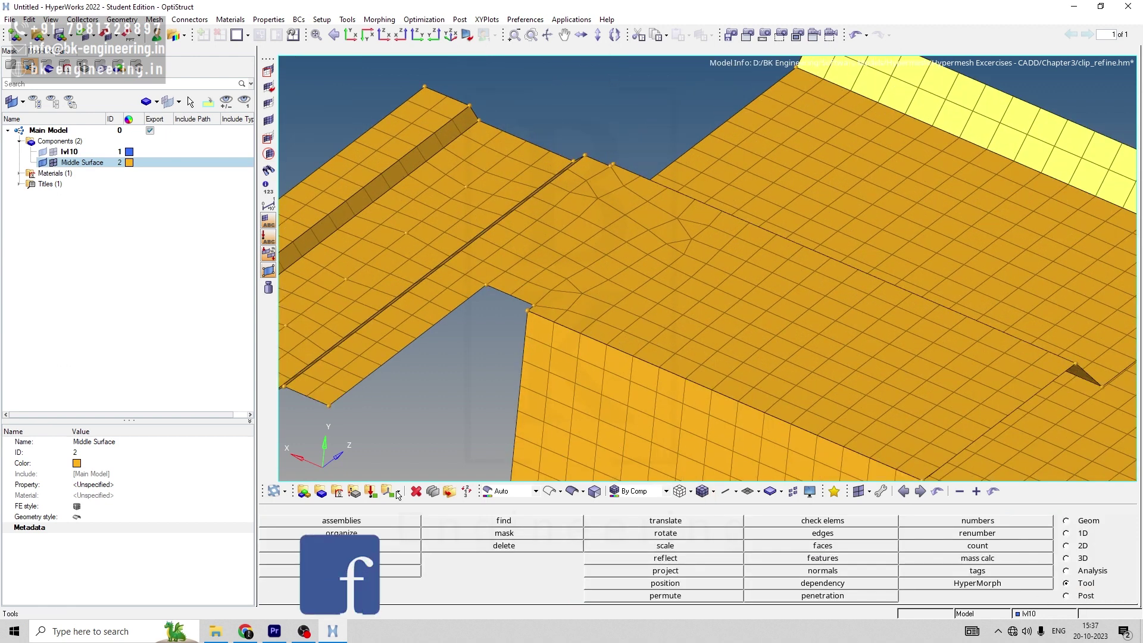
{"action": "left_click", "coordinate": [245, 630]}
{"action": "scroll", "coordinate": [561, 459], "scroll_direction": "down", "scroll_amount": 3}
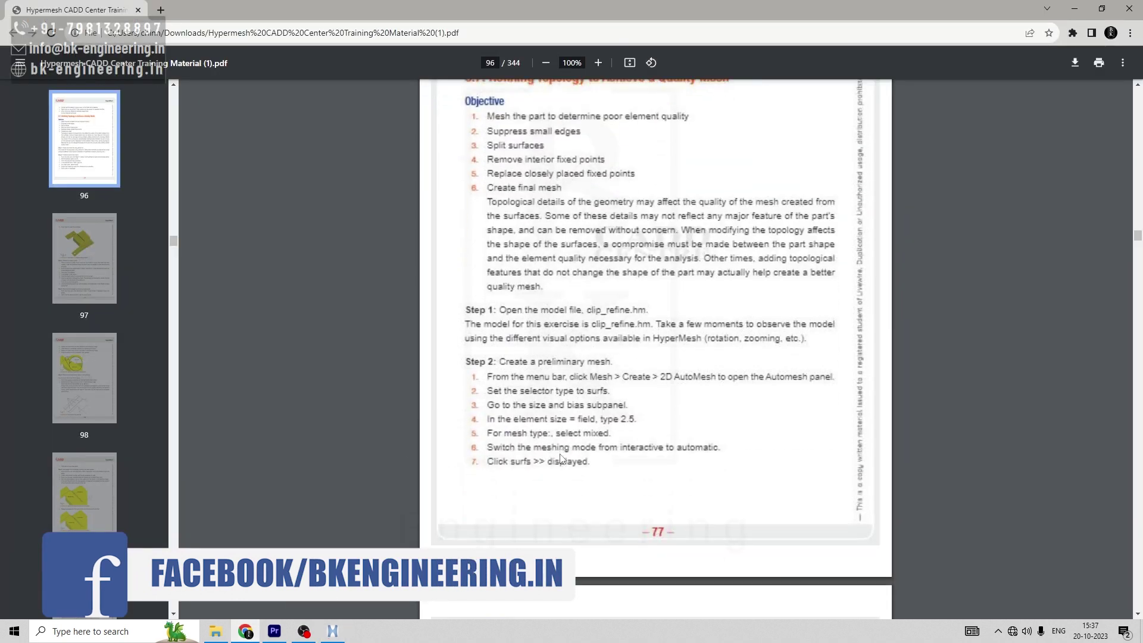
{"action": "scroll", "coordinate": [561, 459], "scroll_direction": "down", "scroll_amount": 3}
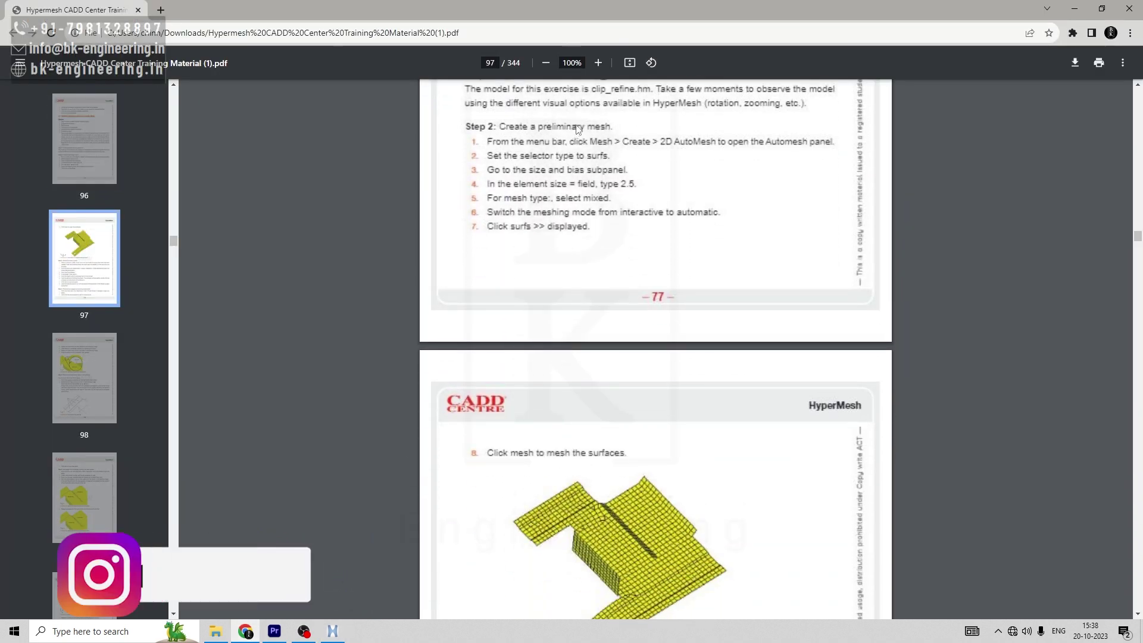
{"action": "scroll", "coordinate": [607, 442], "scroll_direction": "down", "scroll_amount": 1}
{"action": "scroll", "coordinate": [608, 442], "scroll_direction": "down", "scroll_amount": 4}
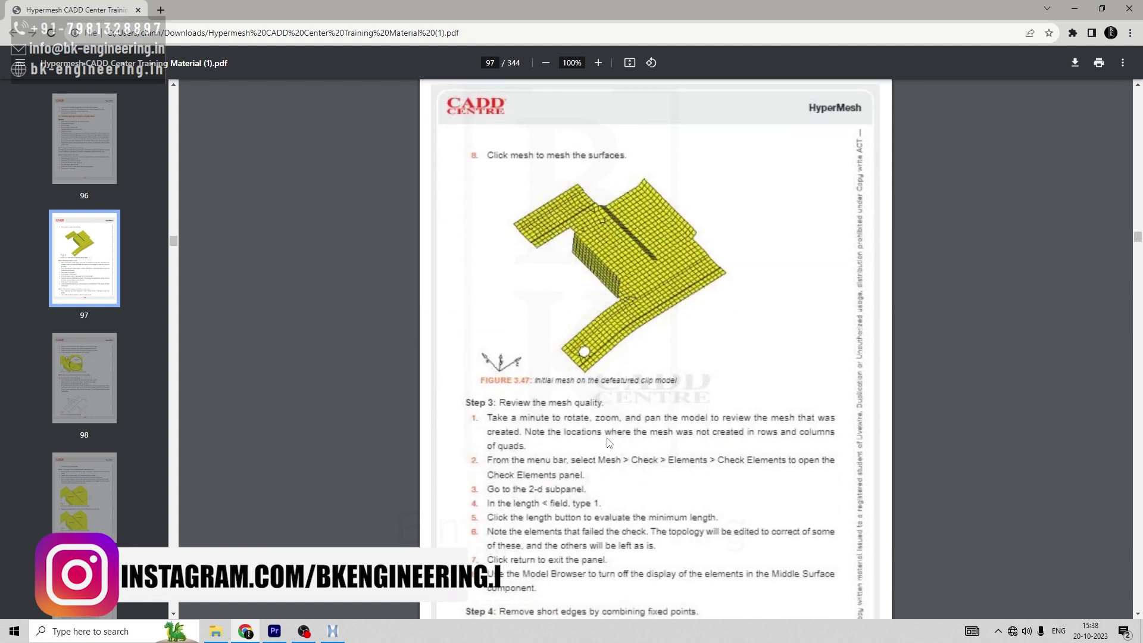
{"action": "scroll", "coordinate": [608, 442], "scroll_direction": "down", "scroll_amount": 5}
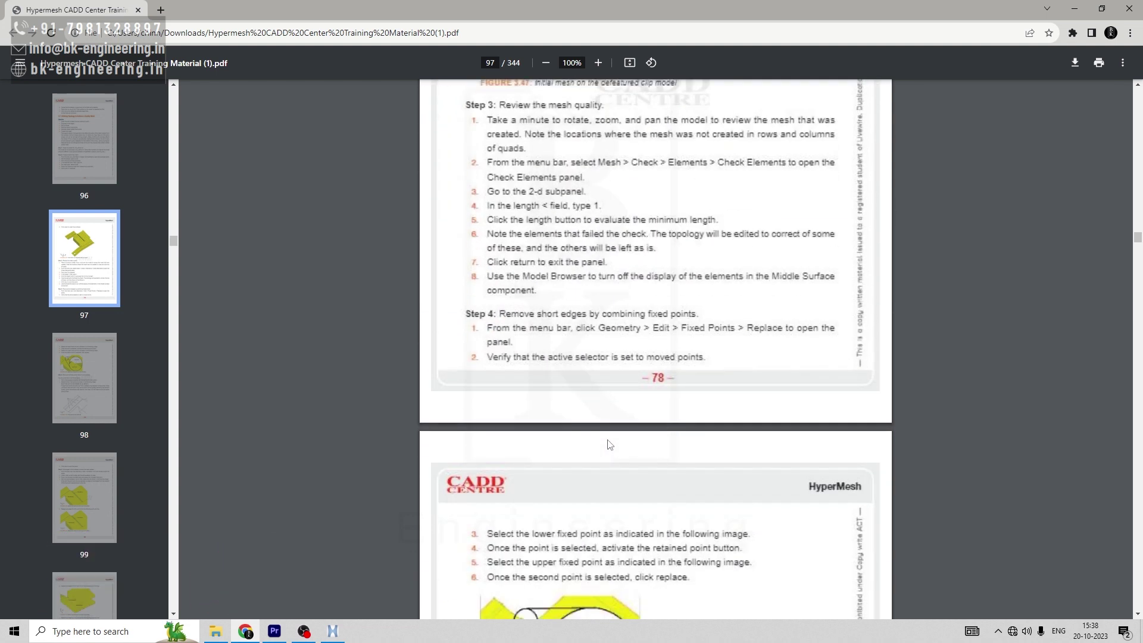
{"action": "scroll", "coordinate": [608, 444], "scroll_direction": "down", "scroll_amount": 1}
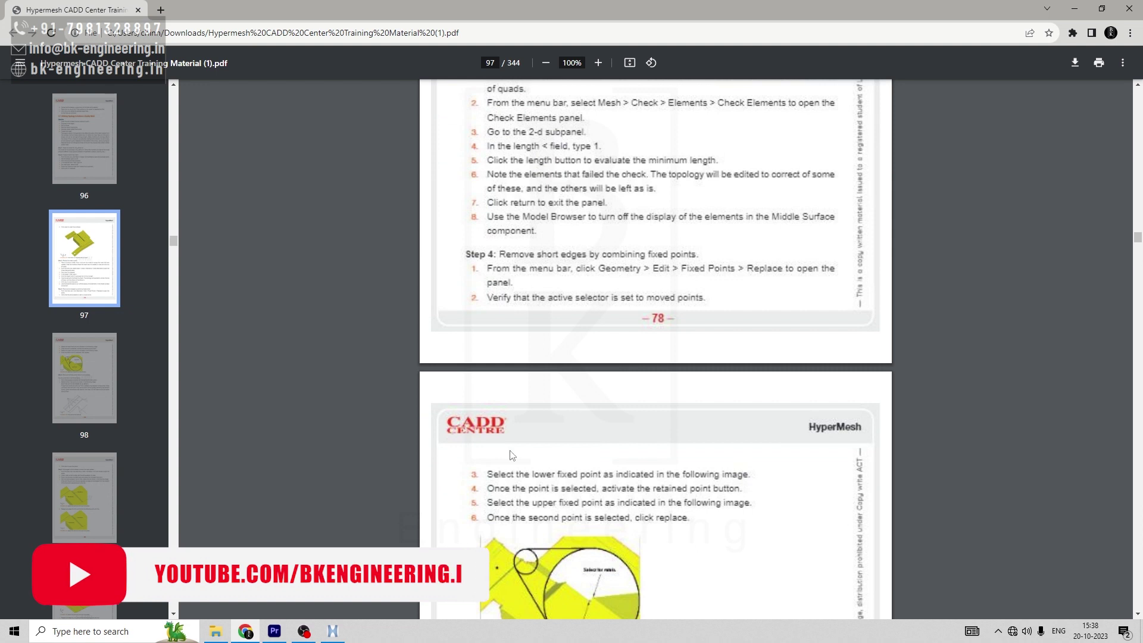
Step: Return to HyperWorks, set point editing to replace fixed points, and hide the Middle Surface component's elements
{"action": "left_click", "coordinate": [332, 631]}
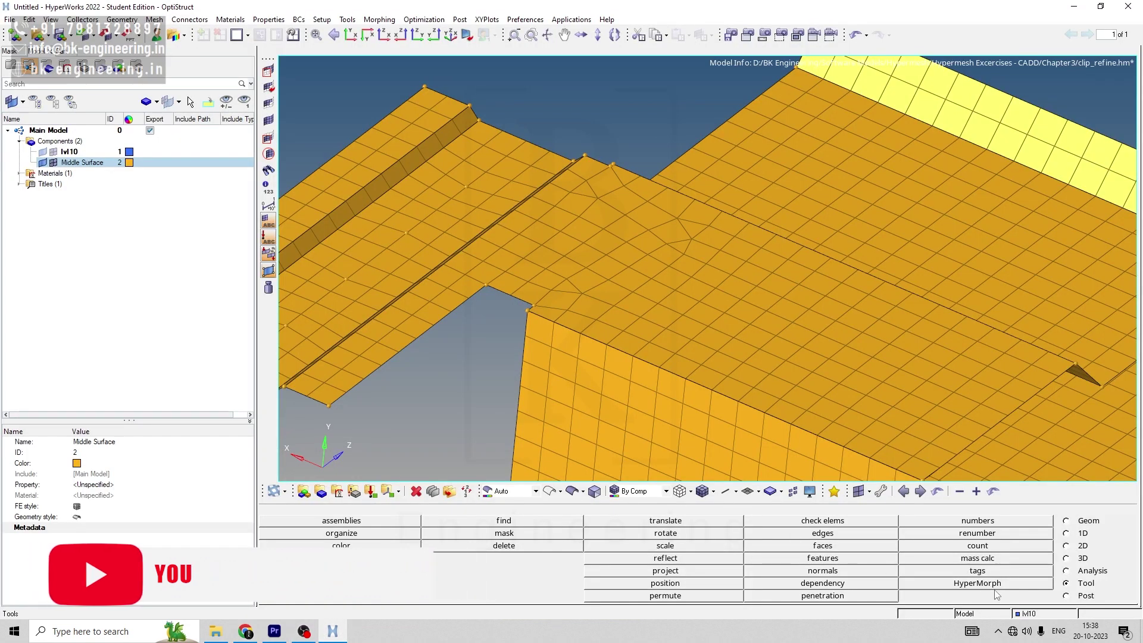
{"action": "left_click", "coordinate": [1066, 521]}
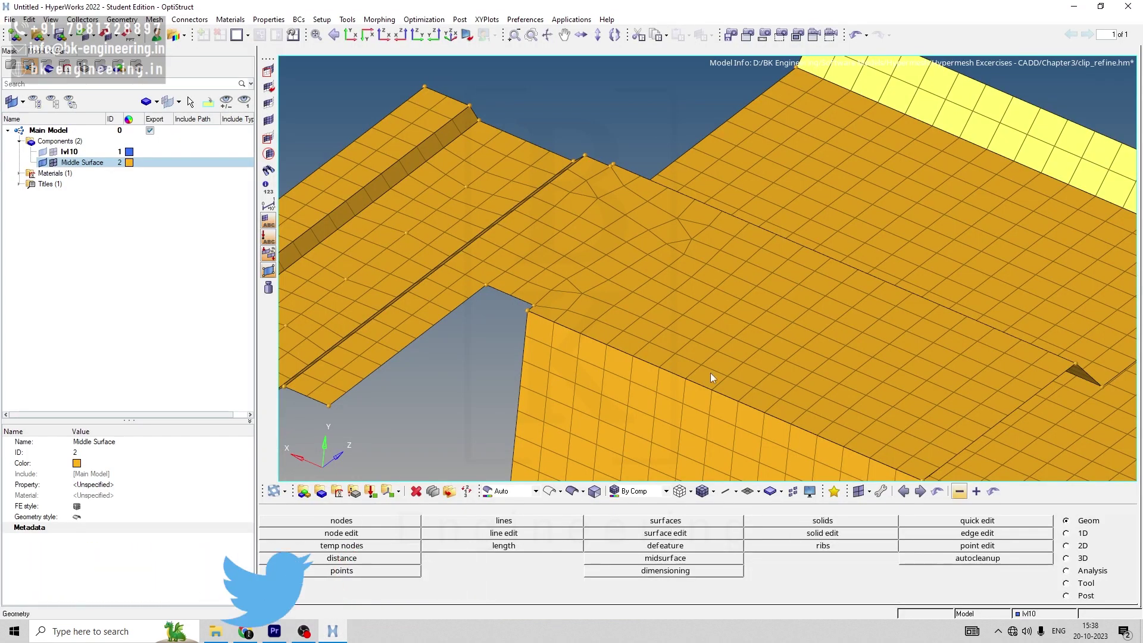
{"action": "scroll", "coordinate": [666, 345], "scroll_direction": "down", "scroll_amount": 5}
{"action": "scroll", "coordinate": [664, 344], "scroll_direction": "down", "scroll_amount": 3}
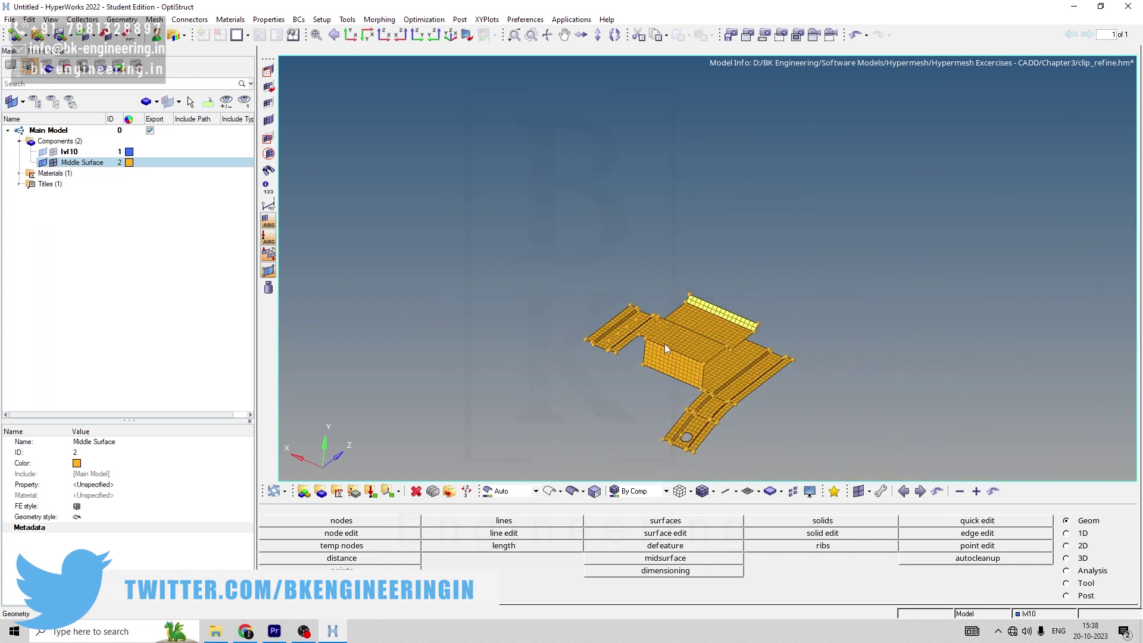
{"action": "scroll", "coordinate": [726, 423], "scroll_direction": "up", "scroll_amount": 3}
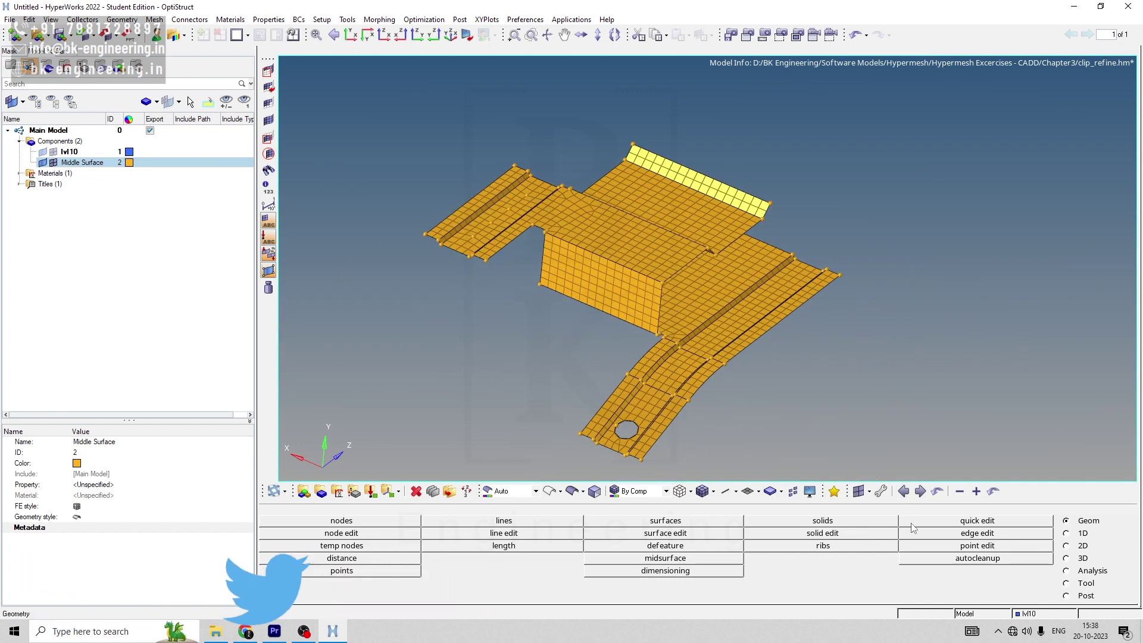
{"action": "left_click", "coordinate": [956, 546]}
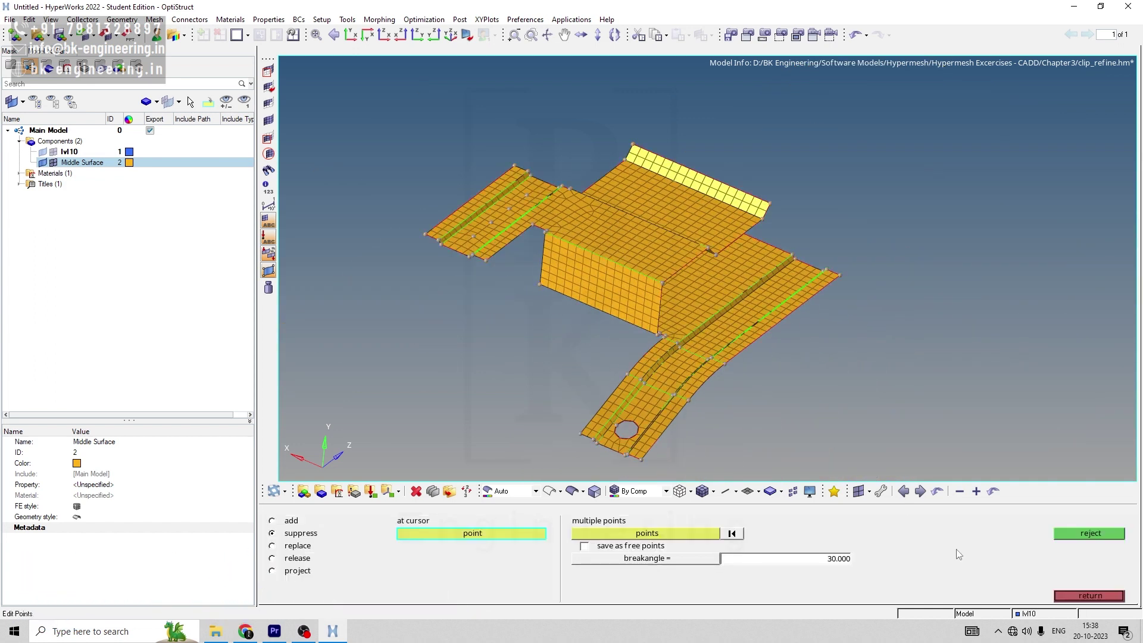
{"action": "left_click", "coordinate": [272, 546]}
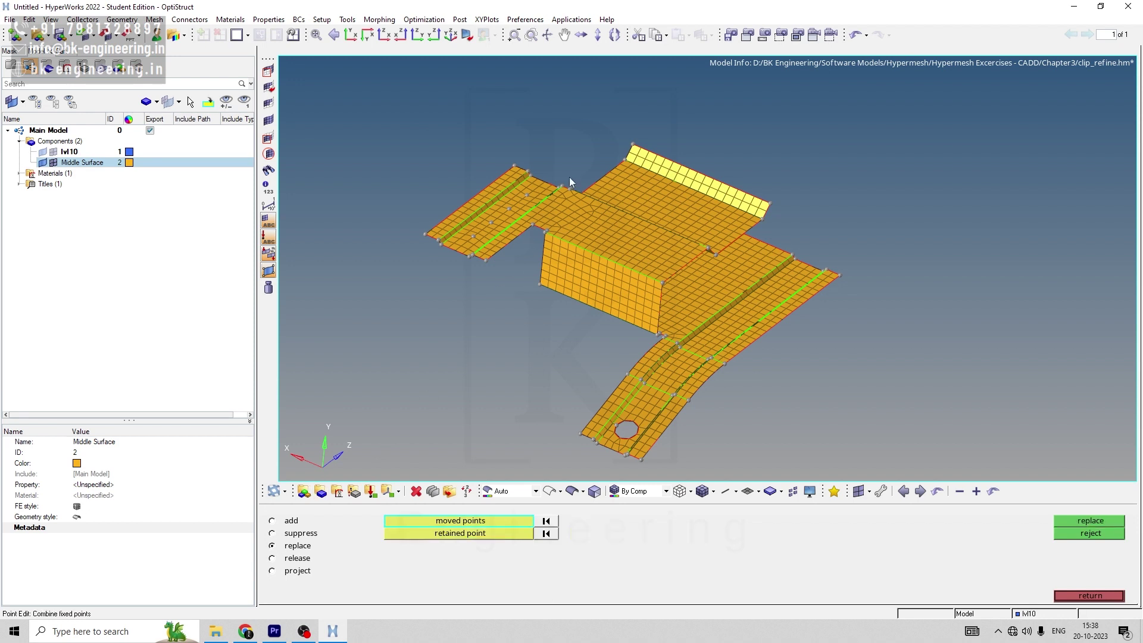
{"action": "scroll", "coordinate": [567, 176], "scroll_direction": "up", "scroll_amount": 5}
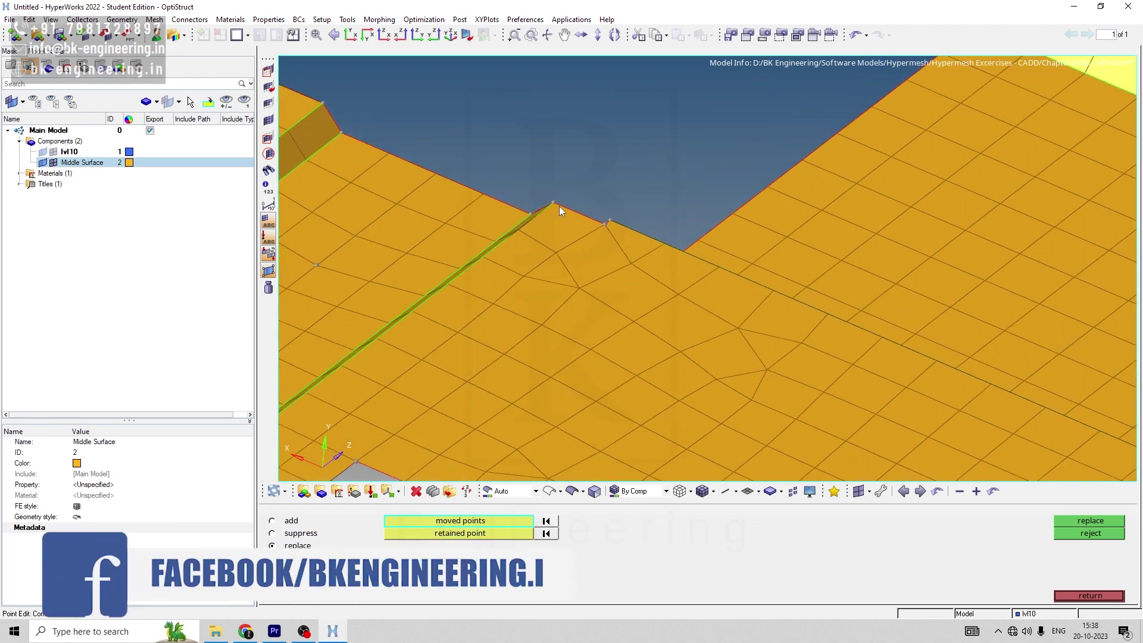
{"action": "left_click", "coordinate": [53, 163]}
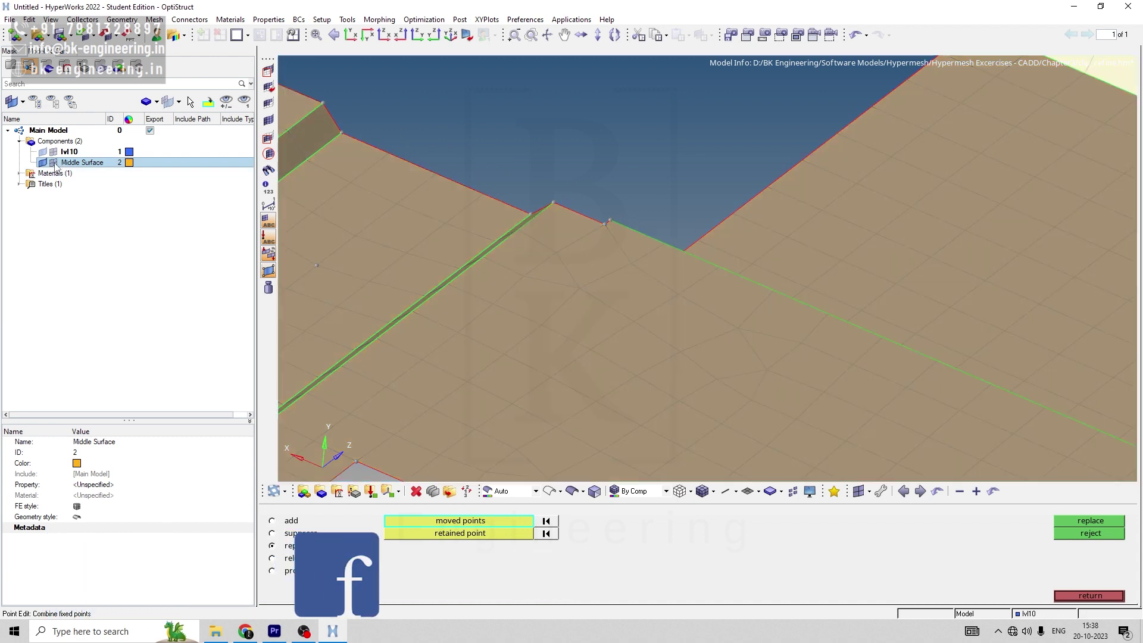
Step: Show the geometry as wireframe and combine the two adjacent fixed points near the notch by replacing the lower point with the upper one
{"action": "left_click", "coordinate": [549, 490]}
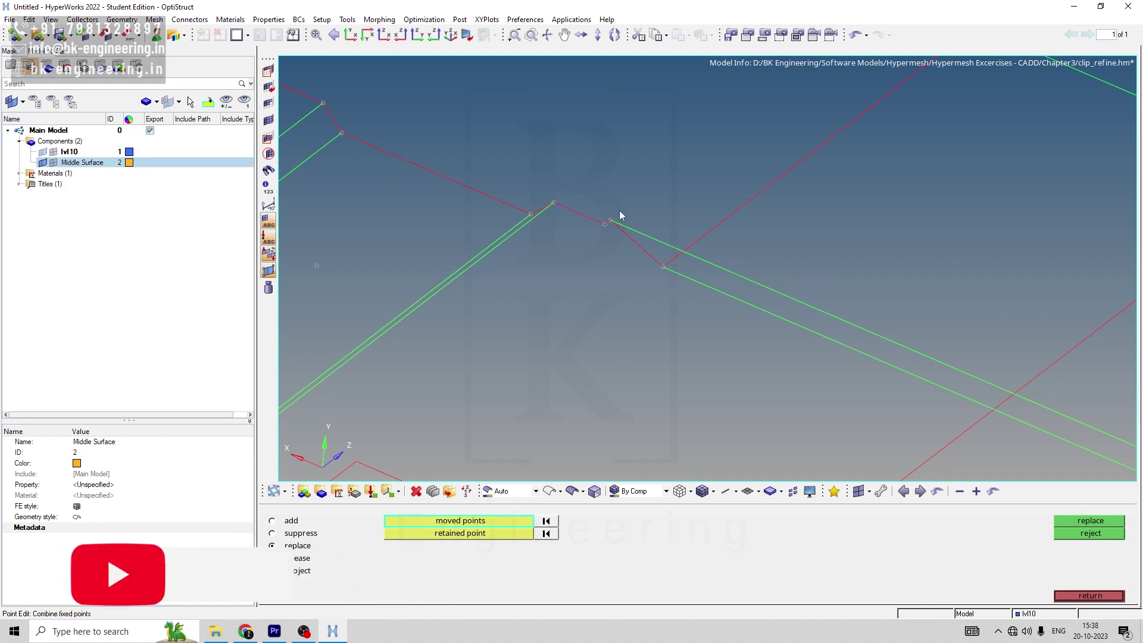
{"action": "scroll", "coordinate": [615, 210], "scroll_direction": "up", "scroll_amount": 4}
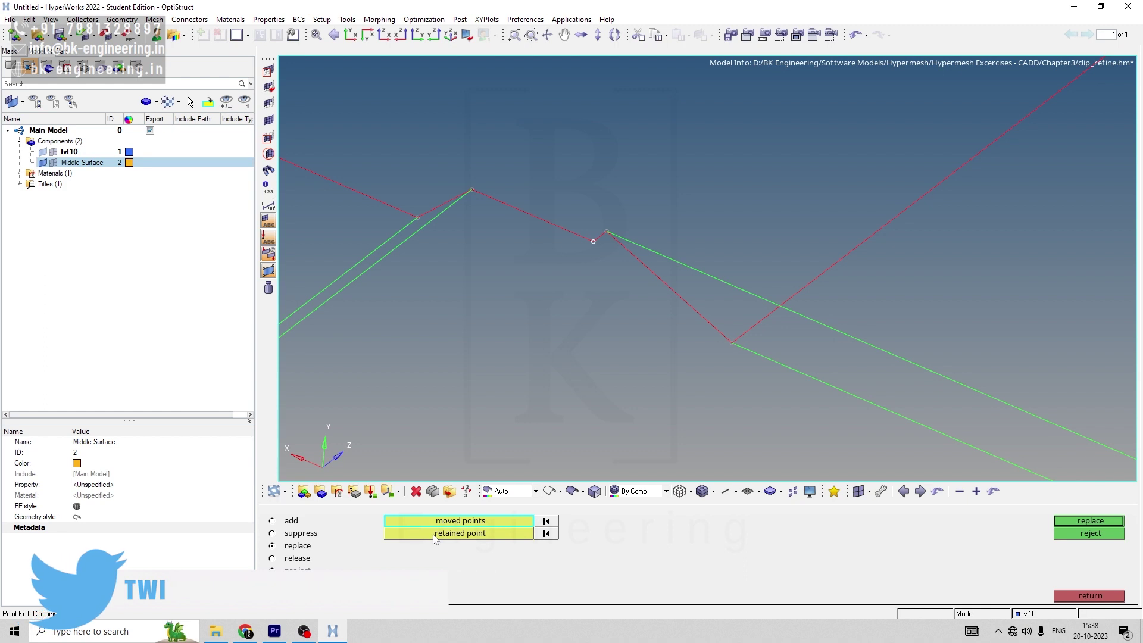
{"action": "middle_click", "coordinate": [617, 309]}
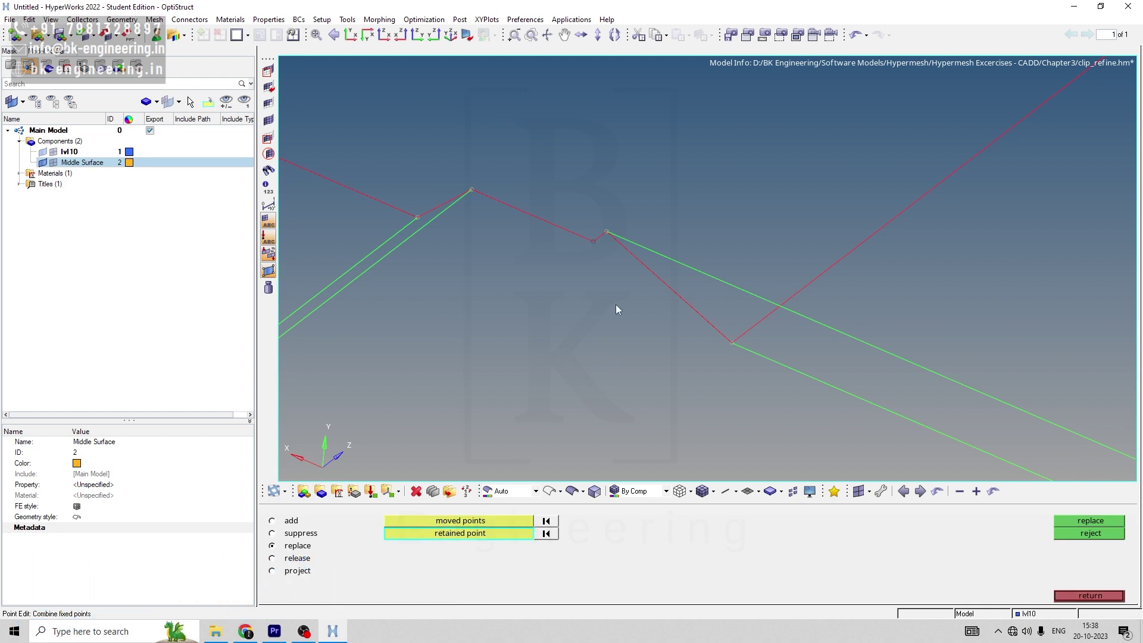
{"action": "left_click", "coordinate": [606, 232]}
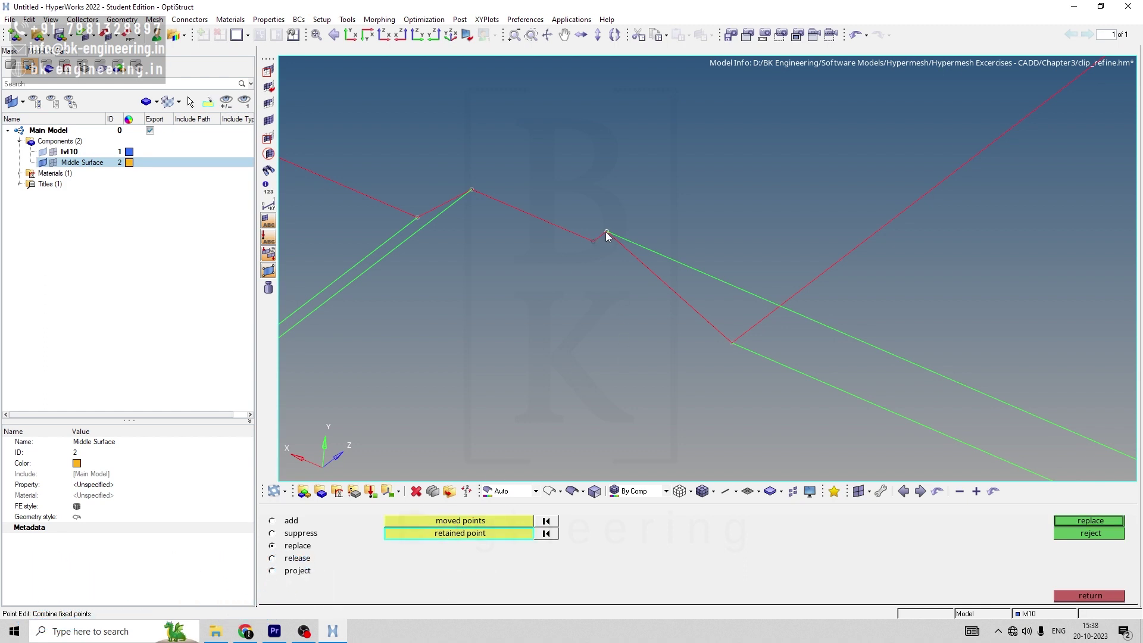
{"action": "left_click", "coordinate": [1091, 522]}
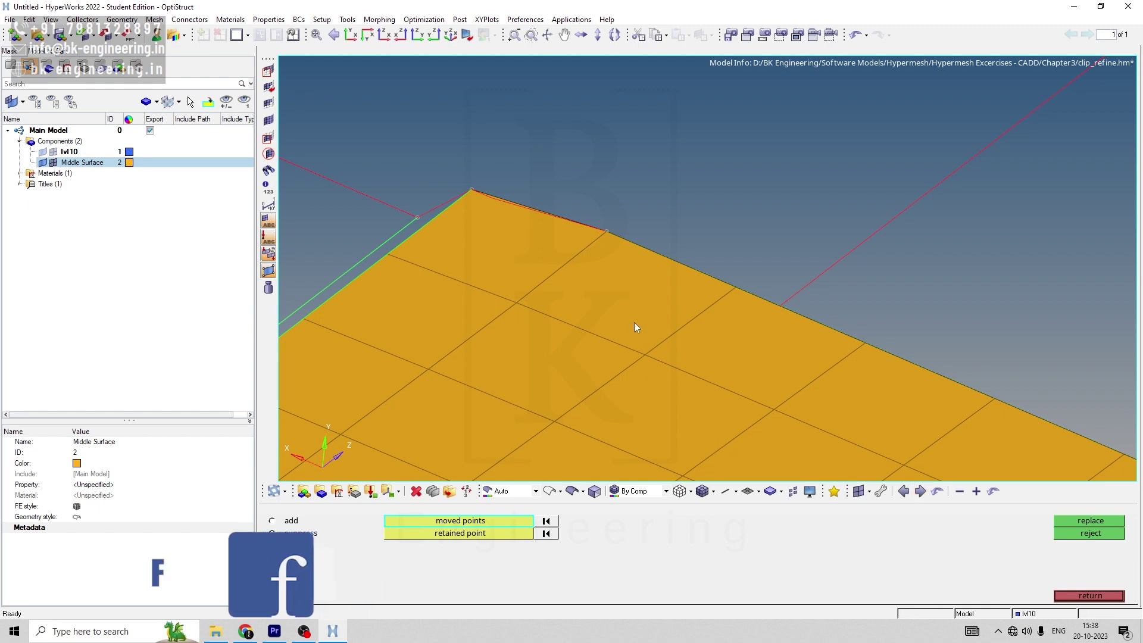
{"action": "scroll", "coordinate": [634, 323], "scroll_direction": "down", "scroll_amount": 6}
{"action": "scroll", "coordinate": [632, 314], "scroll_direction": "up", "scroll_amount": 1}
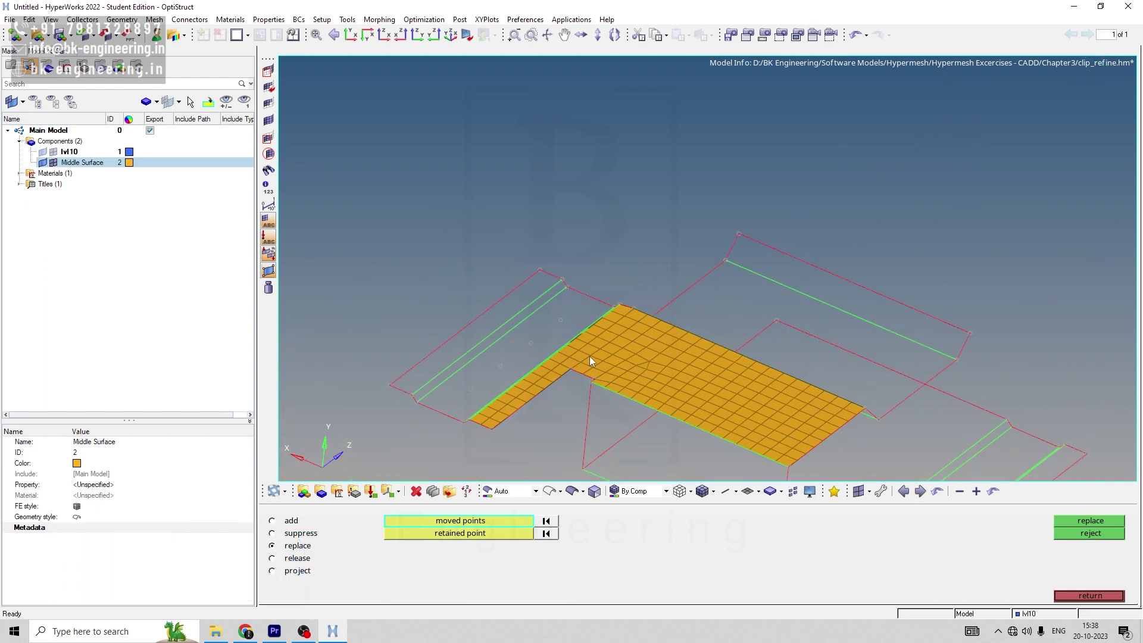
{"action": "left_click", "coordinate": [1072, 596]}
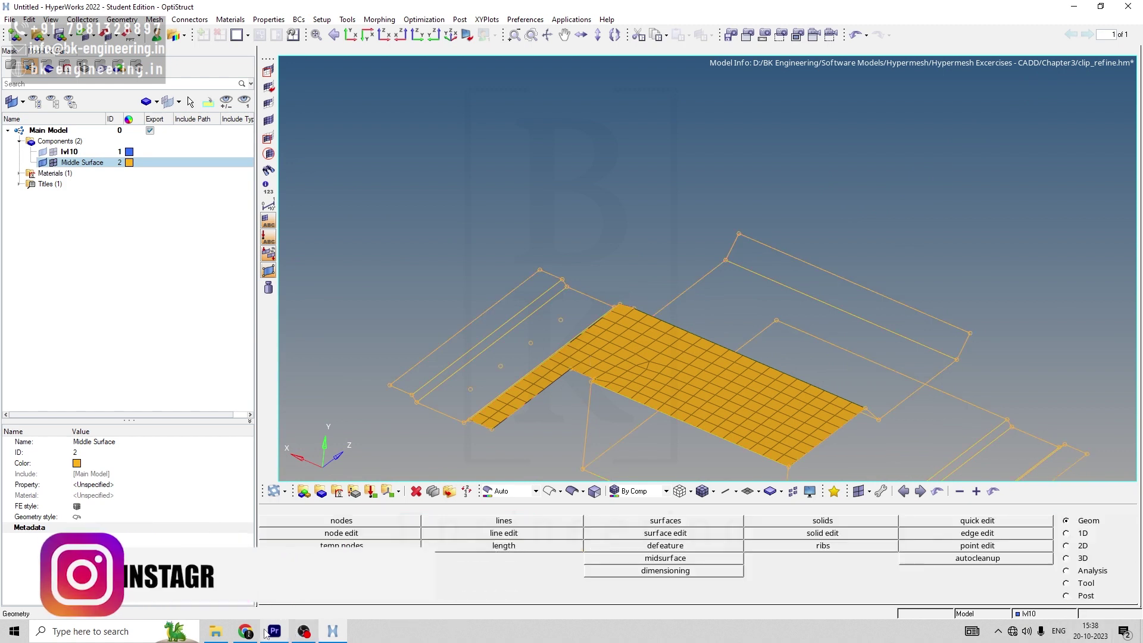
Step: Switch to the HyperMesh training PDF in Chrome, read Step 5 on removing fixed points interior to all surfaces, and return to HyperWorks
{"action": "left_click", "coordinate": [245, 631]}
{"action": "scroll", "coordinate": [585, 426], "scroll_direction": "down", "scroll_amount": 1}
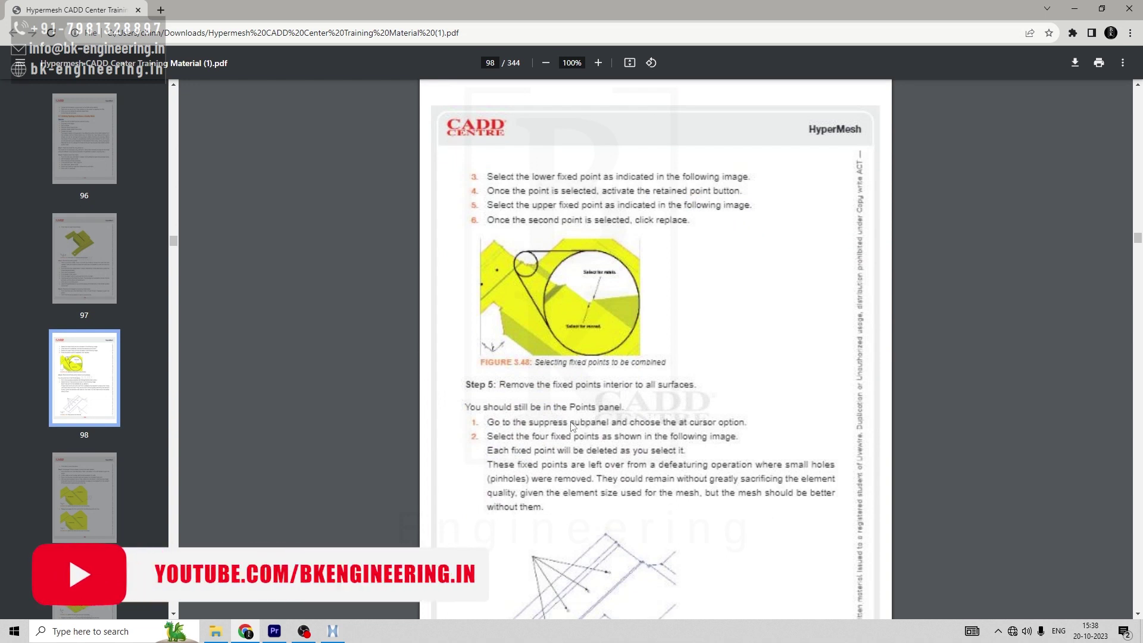
{"action": "left_click", "coordinate": [333, 631]}
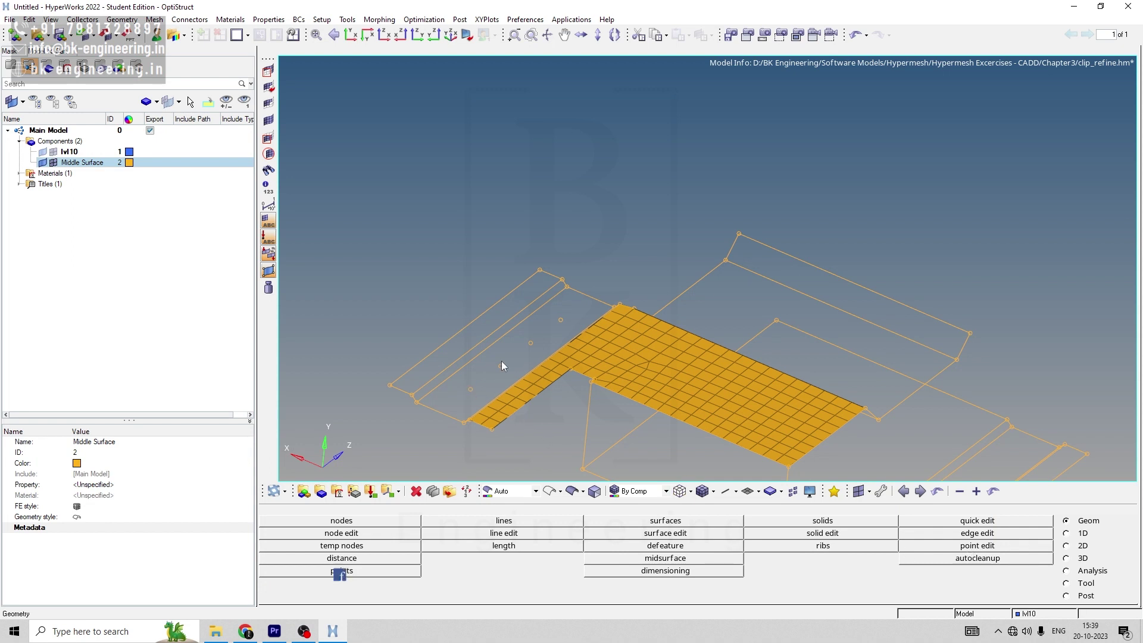
Step: Suppress the four leftover fixed points in the interior of the clip's flange surface using the at cursor option
{"action": "left_click", "coordinate": [962, 549]}
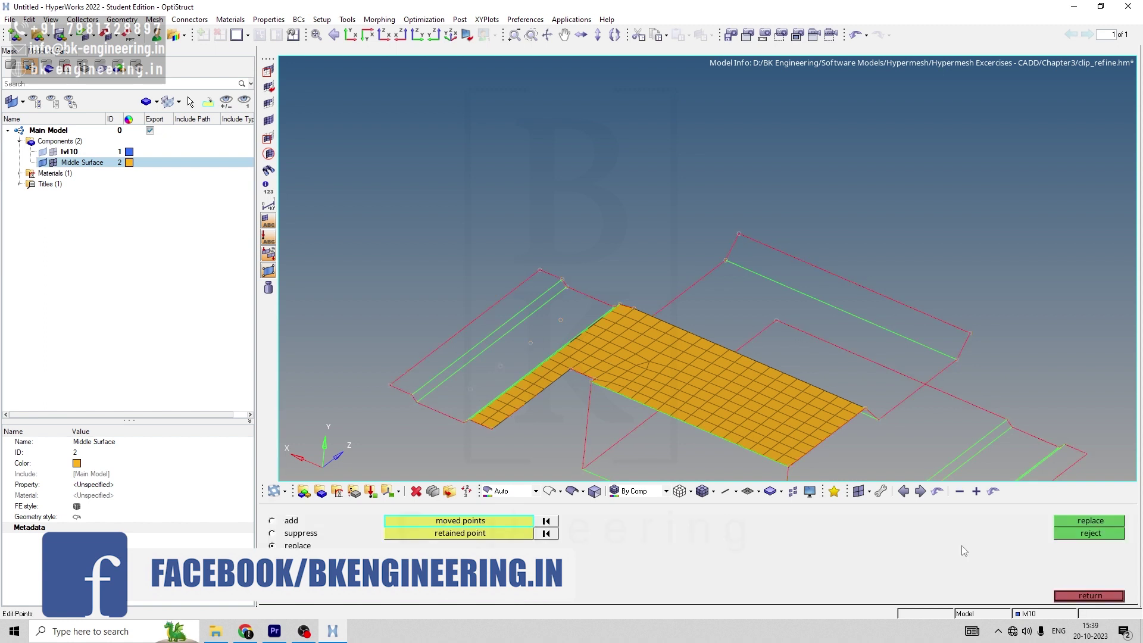
{"action": "left_click", "coordinate": [273, 533]}
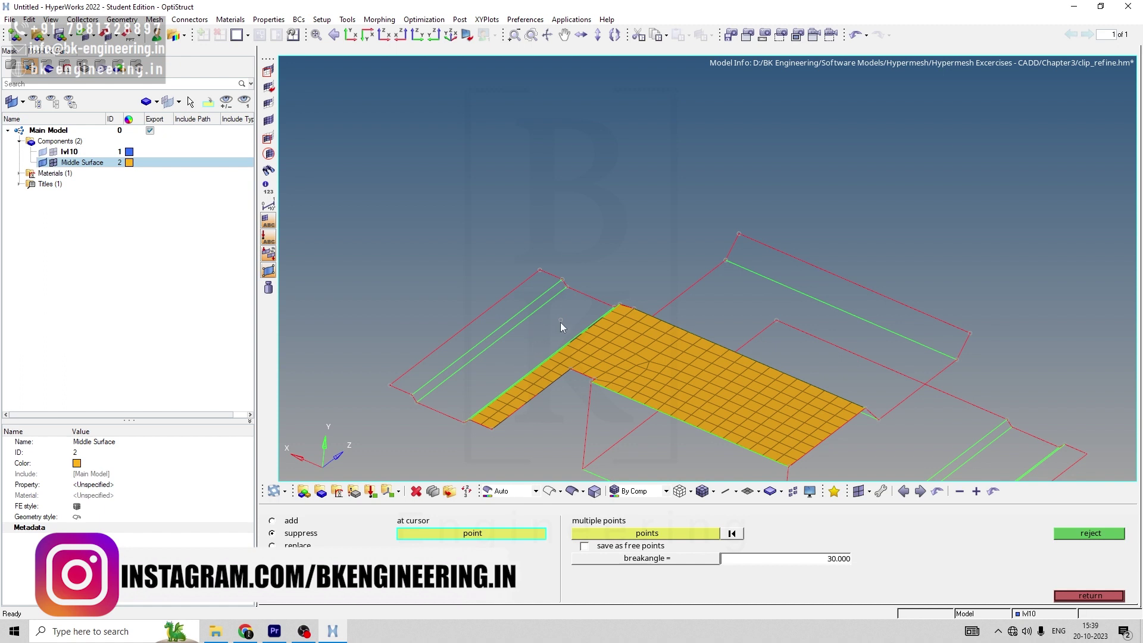
{"action": "left_click", "coordinate": [1090, 596]}
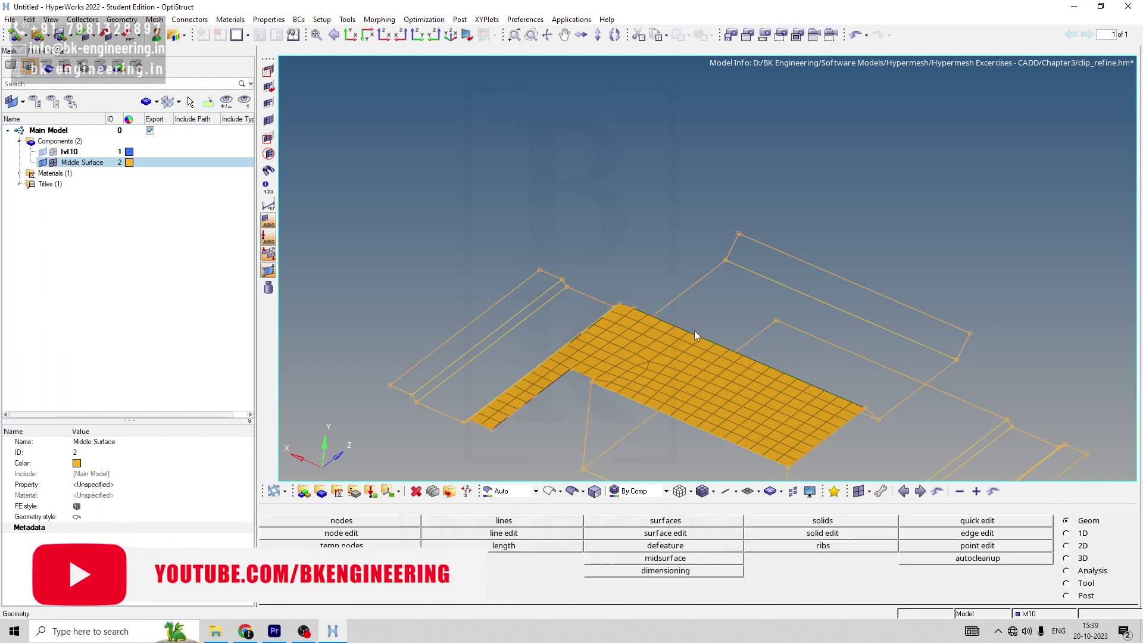
Step: Set the geometry color mode to Mixed for the whole clip
{"action": "scroll", "coordinate": [623, 261], "scroll_direction": "down", "scroll_amount": 2}
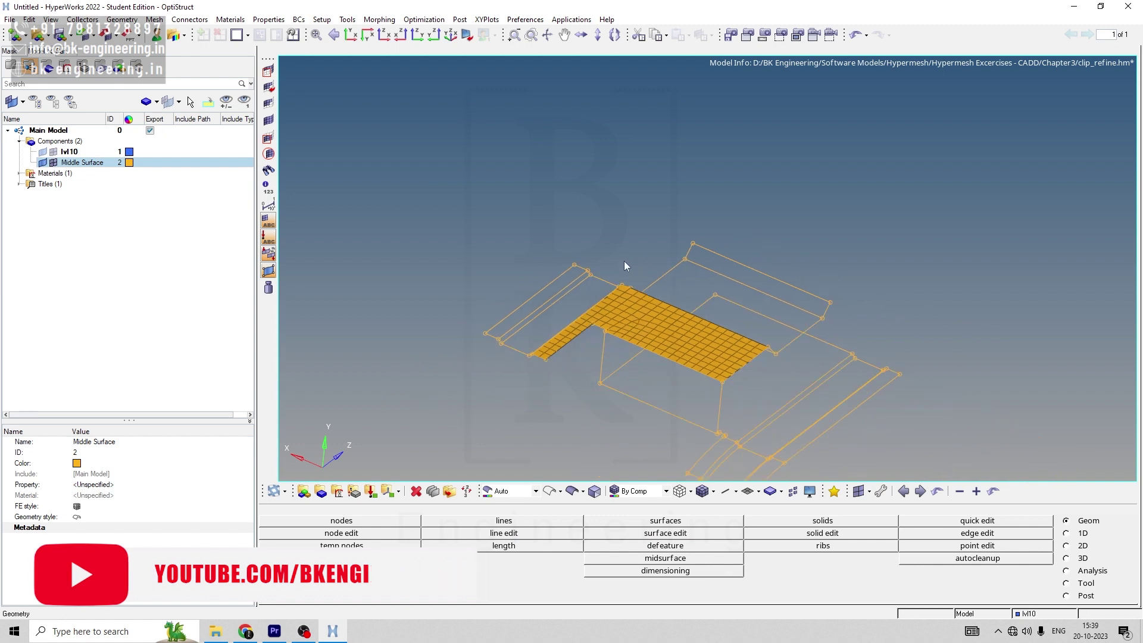
{"action": "scroll", "coordinate": [734, 351], "scroll_direction": "down", "scroll_amount": 3}
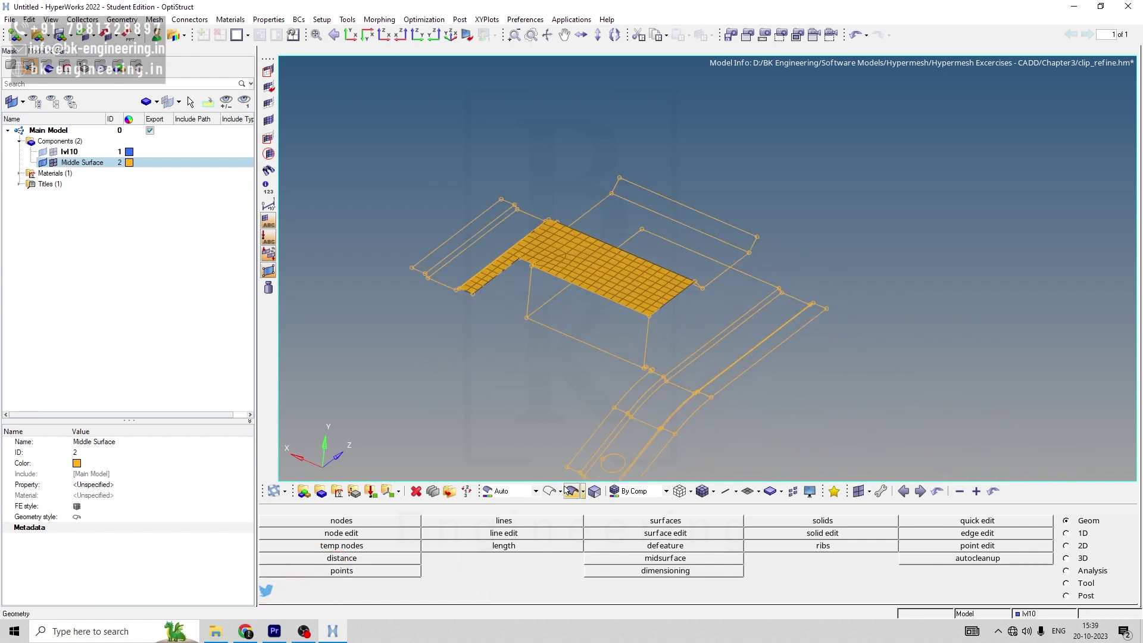
{"action": "left_click", "coordinate": [535, 490]}
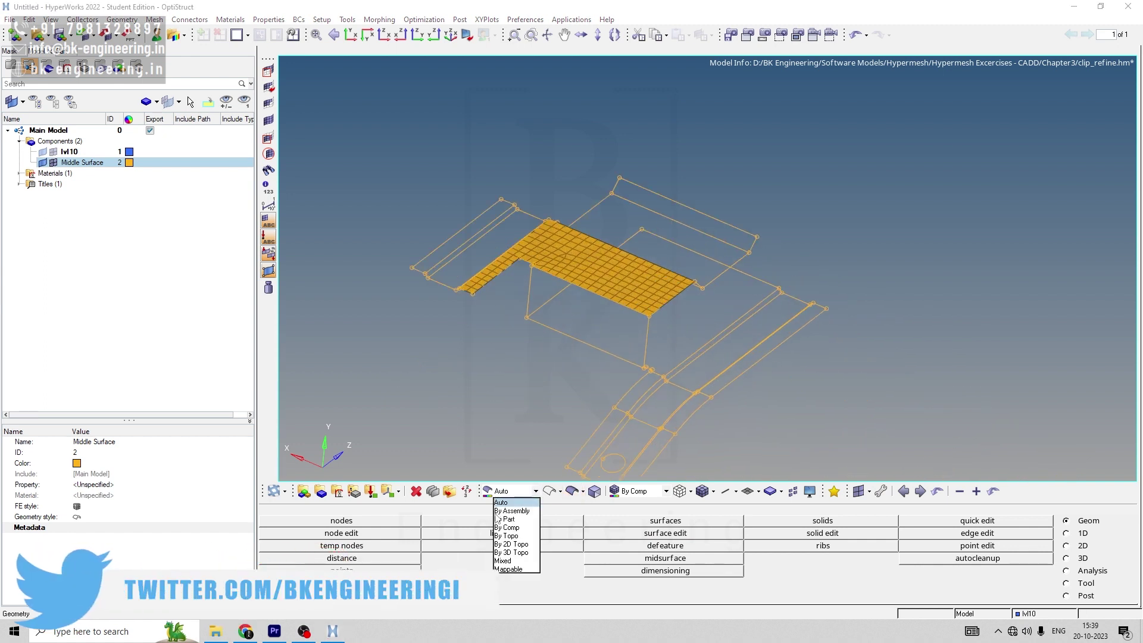
{"action": "left_click", "coordinate": [503, 561]}
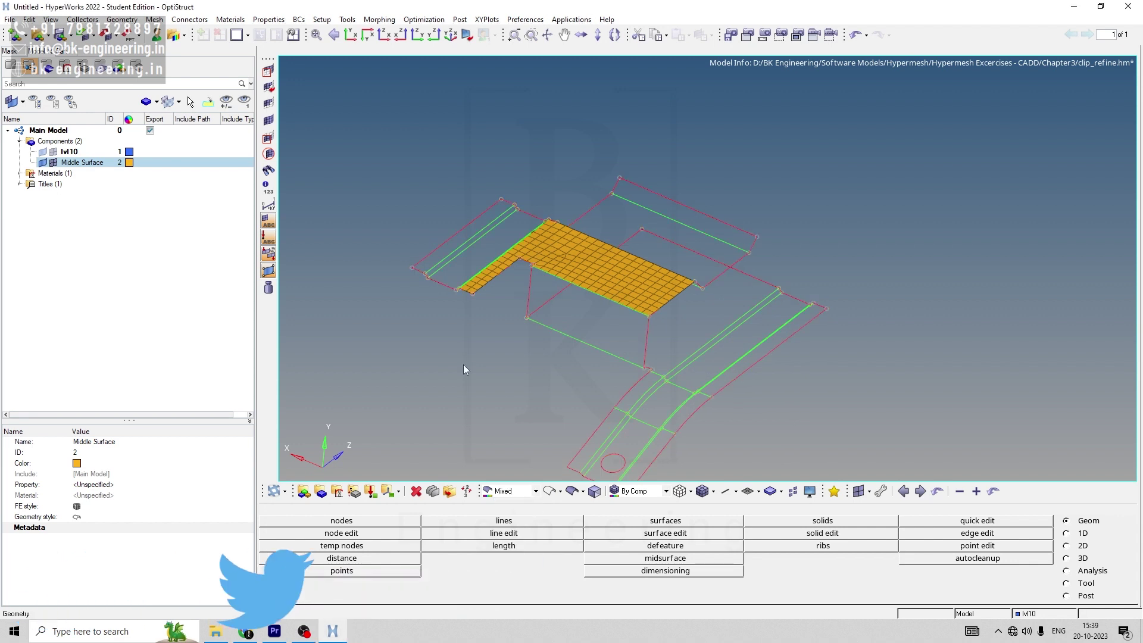
Step: Switch to the training PDF, read Step 6 on adding edges to control the mesh pattern, and return to HyperWorks
{"action": "left_click", "coordinate": [333, 631]}
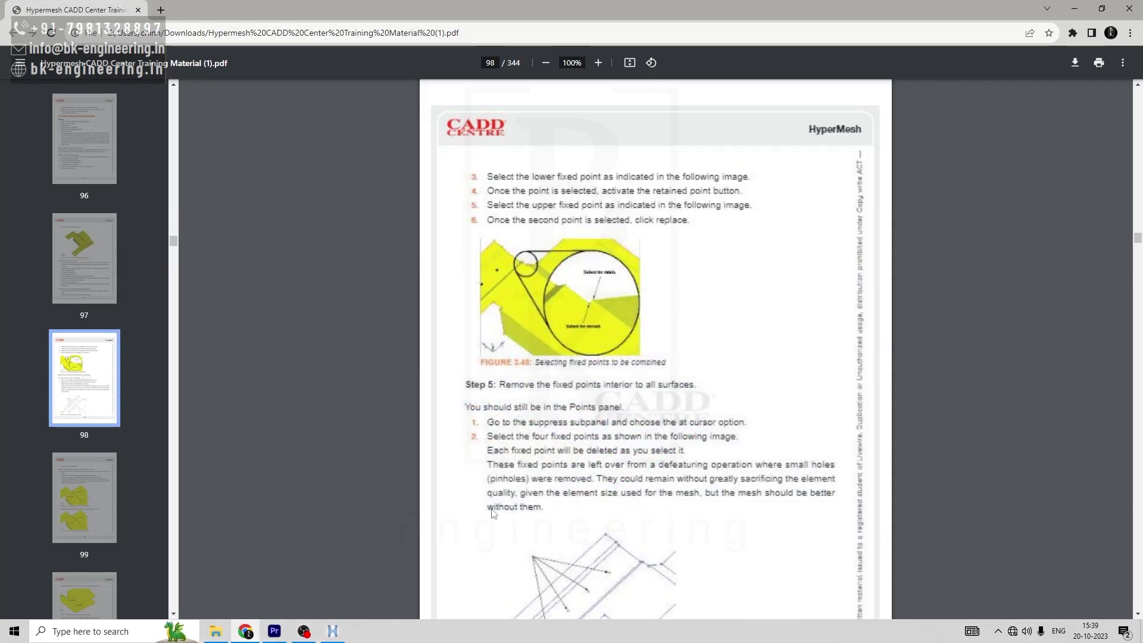
{"action": "scroll", "coordinate": [545, 476], "scroll_direction": "down", "scroll_amount": 8}
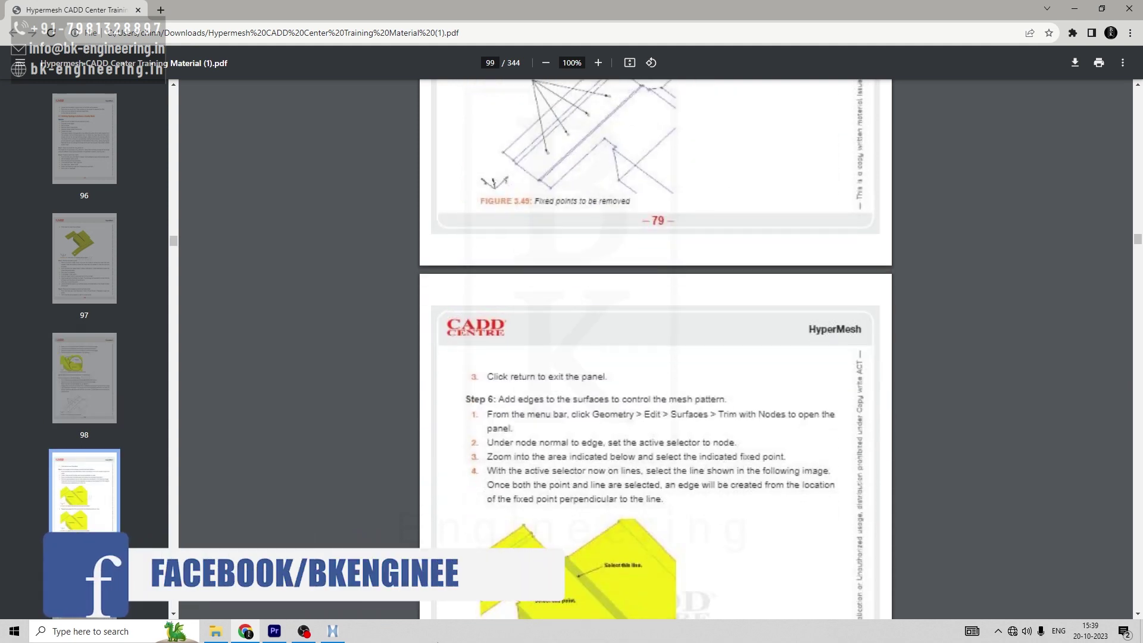
{"action": "left_click", "coordinate": [334, 632]}
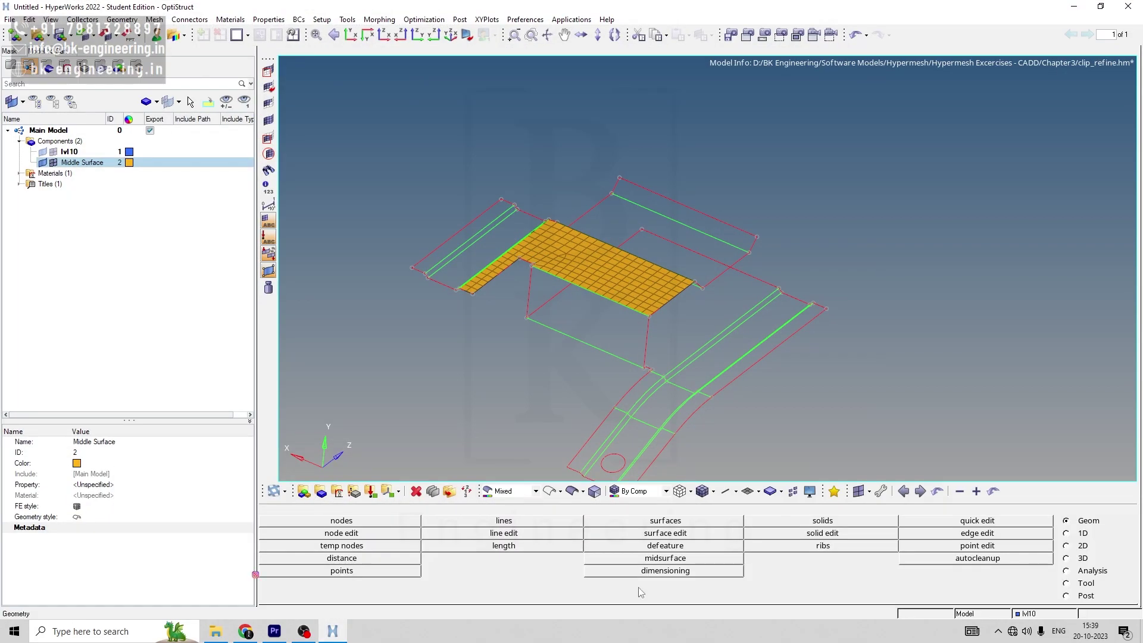
Step: Trim the upper surface with two node normal to edge cuts, from the notch's two fixed points to the opposite long edge
{"action": "left_click", "coordinate": [660, 534]}
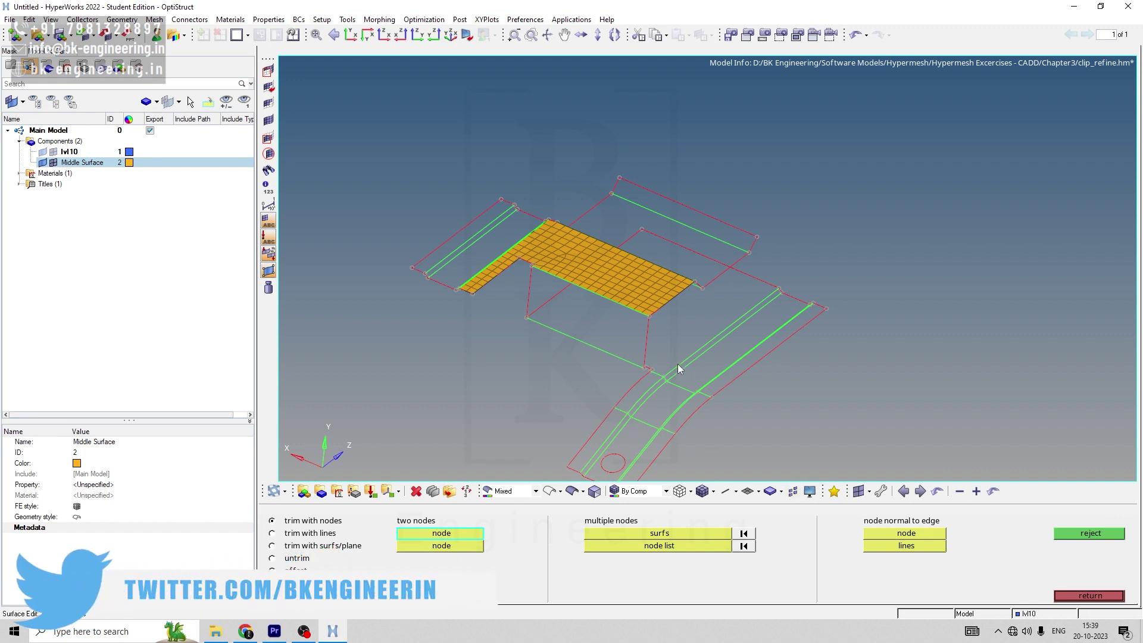
{"action": "scroll", "coordinate": [531, 255], "scroll_direction": "up", "scroll_amount": 5}
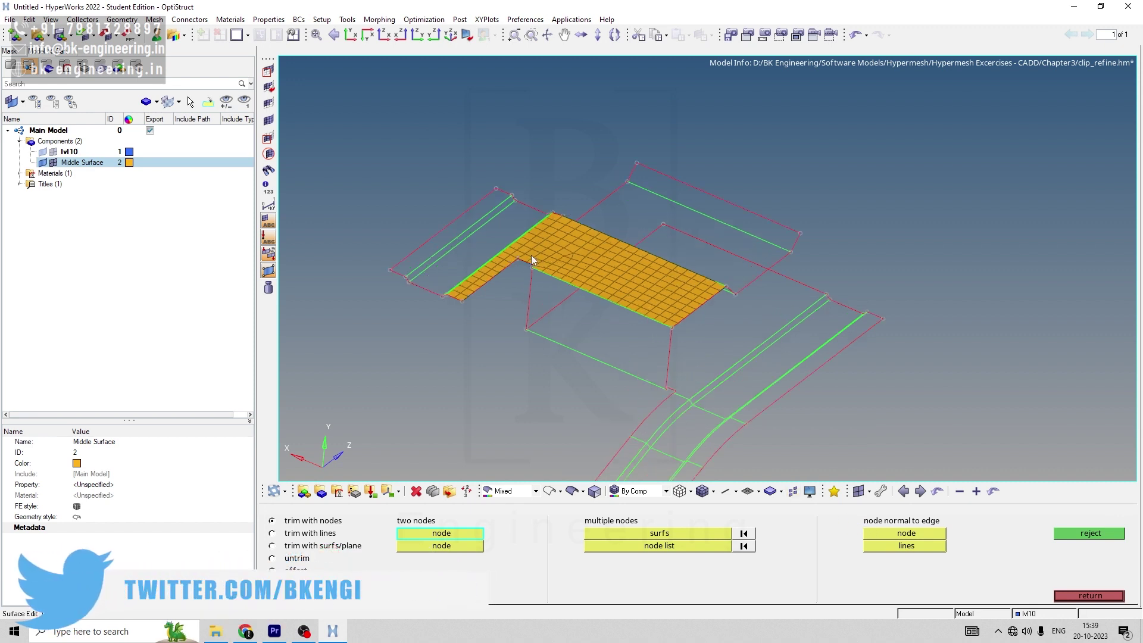
{"action": "left_click", "coordinate": [886, 533]}
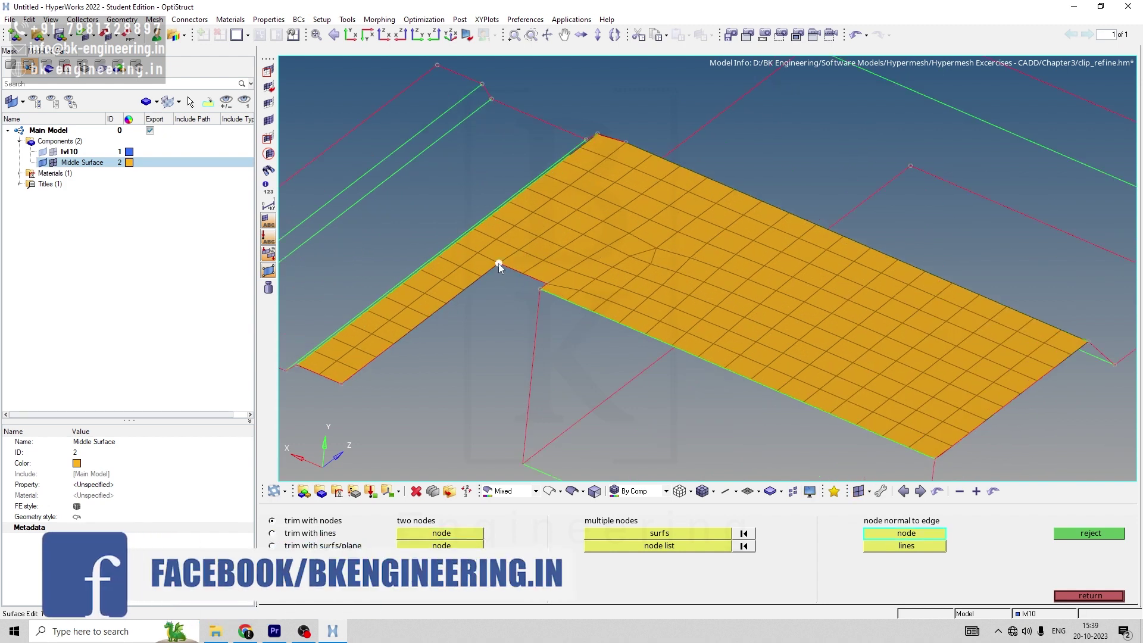
{"action": "left_click", "coordinate": [660, 156]}
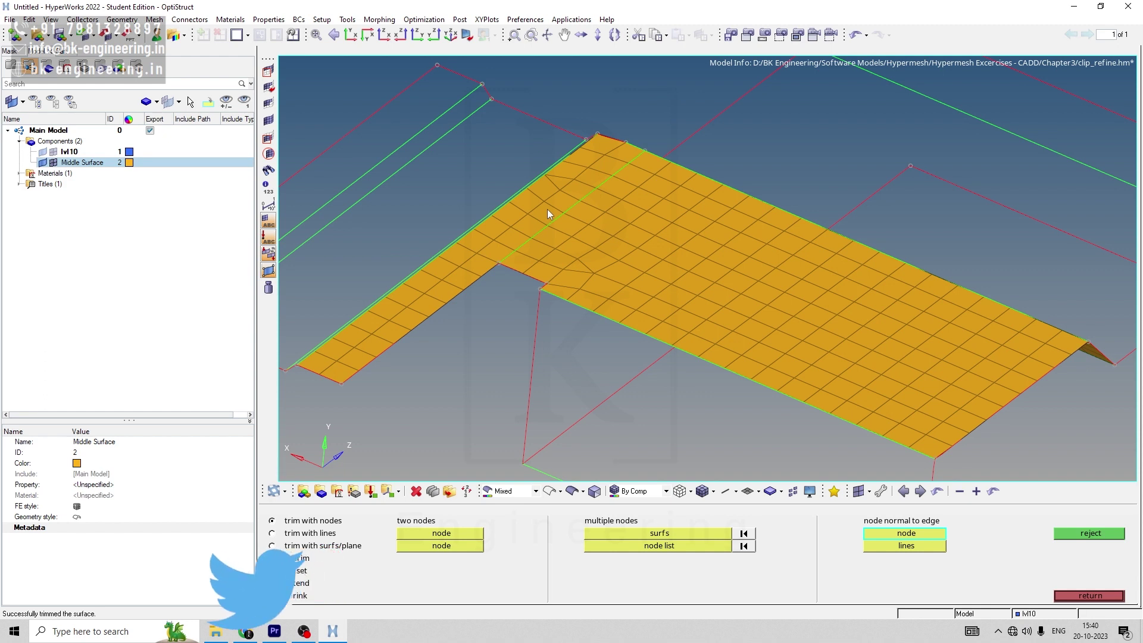
{"action": "left_click", "coordinate": [547, 283]}
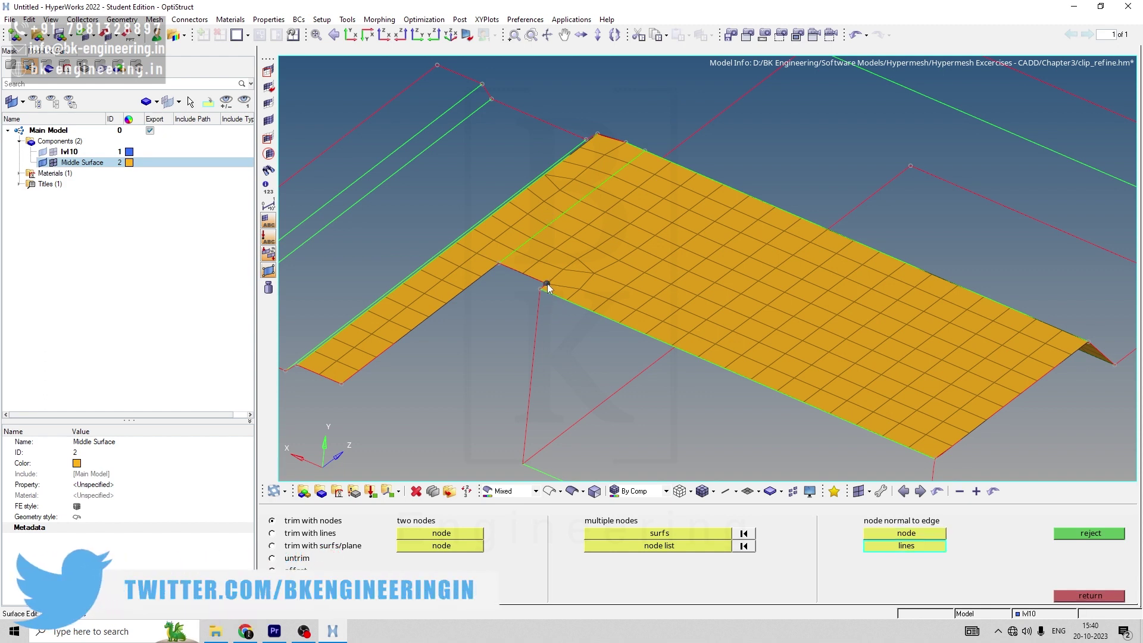
{"action": "left_click", "coordinate": [715, 179]}
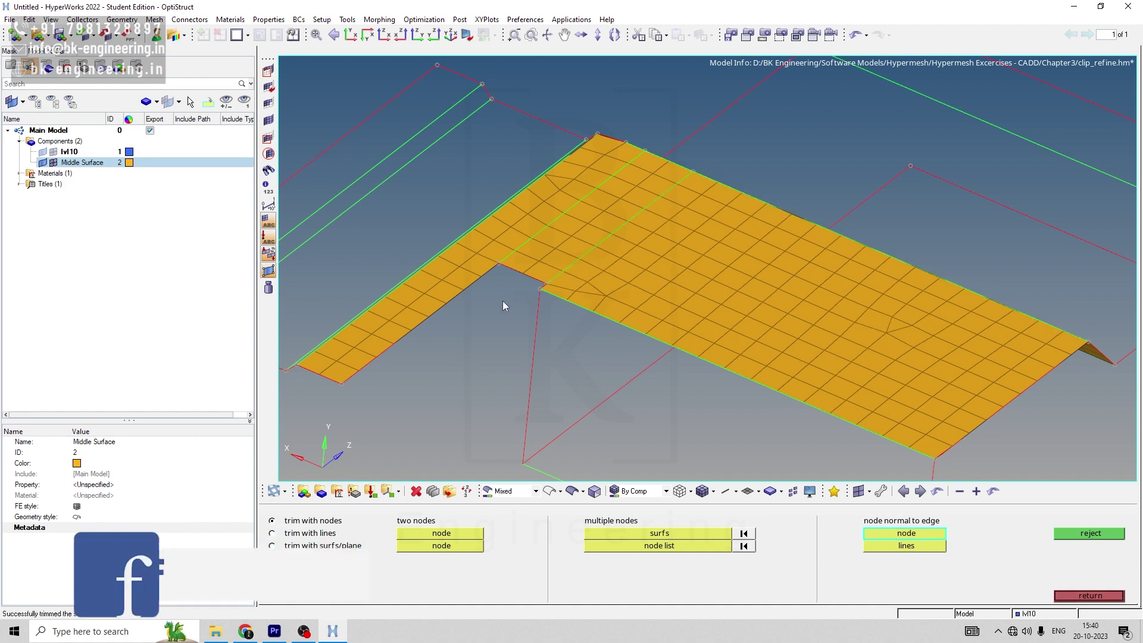
Step: Trim the lower surface with two node normal to edge cuts, from the two fixed points beside the arm to the opposite edge
{"action": "scroll", "coordinate": [468, 316], "scroll_direction": "down", "scroll_amount": 2}
{"action": "scroll", "coordinate": [470, 317], "scroll_direction": "down", "scroll_amount": 1}
{"action": "scroll", "coordinate": [597, 391], "scroll_direction": "up", "scroll_amount": 5}
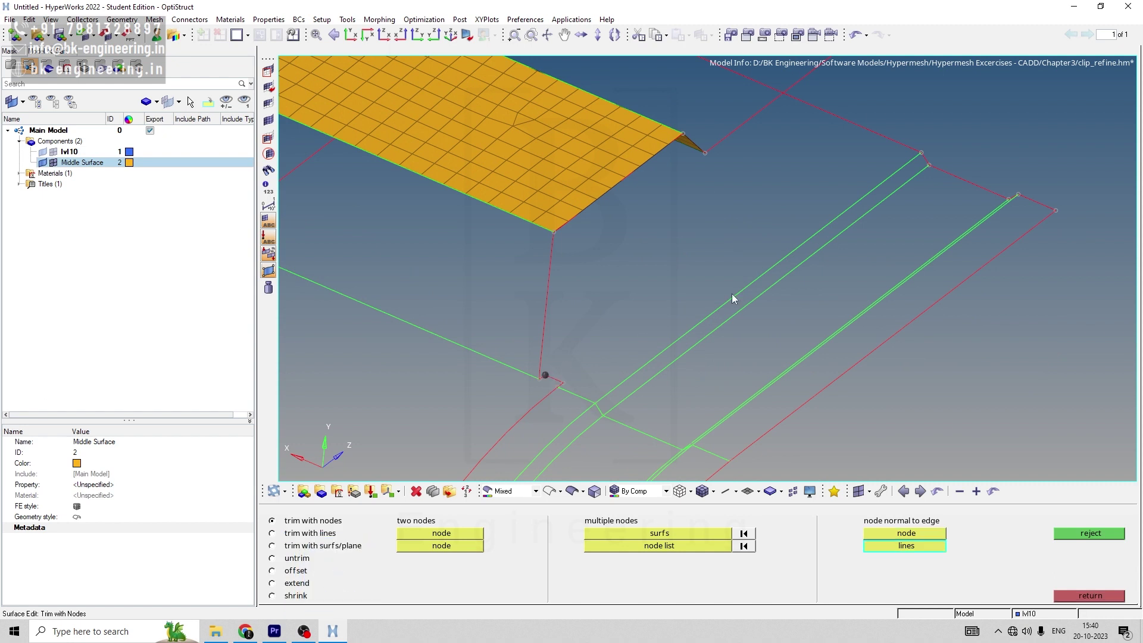
{"action": "left_click", "coordinate": [858, 126]}
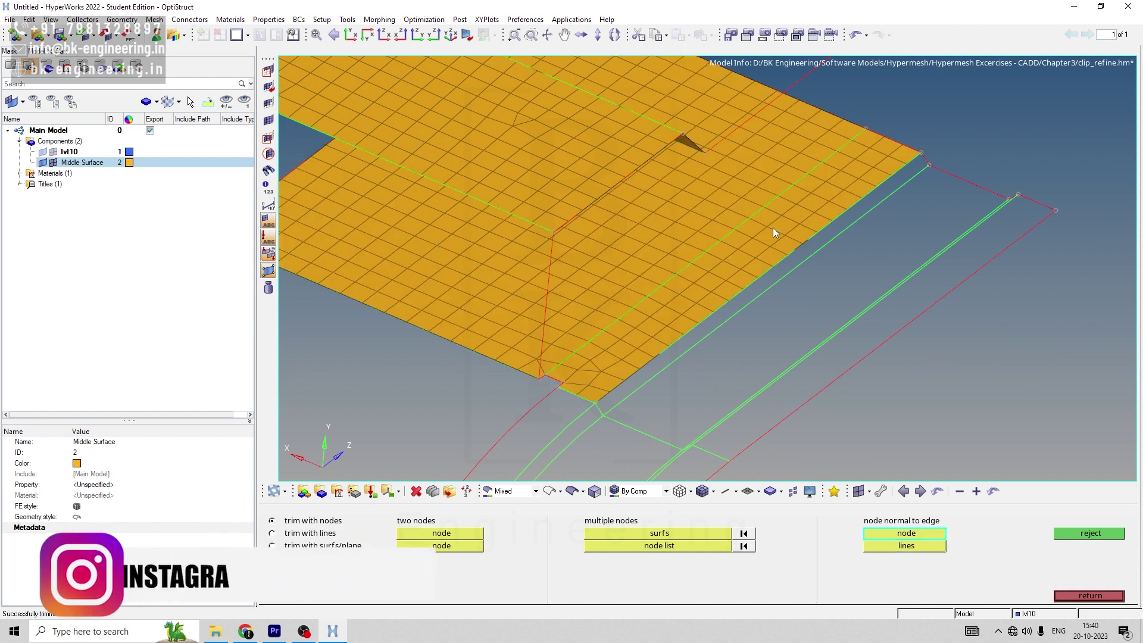
{"action": "left_click", "coordinate": [564, 382]}
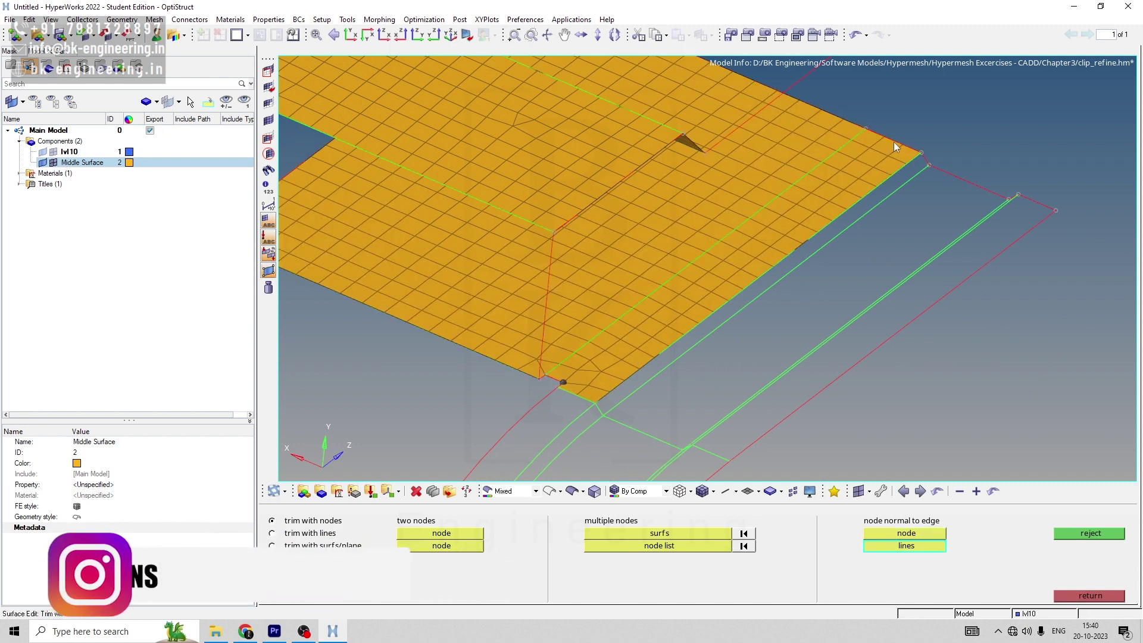
{"action": "left_click", "coordinate": [894, 141]}
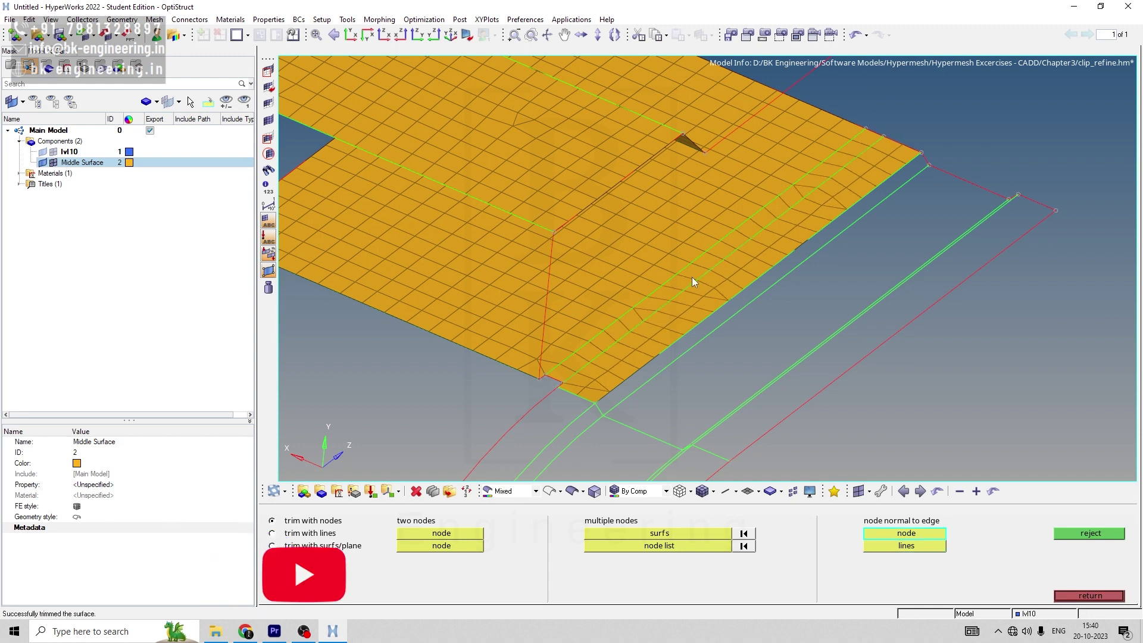
{"action": "left_click", "coordinate": [1067, 596]}
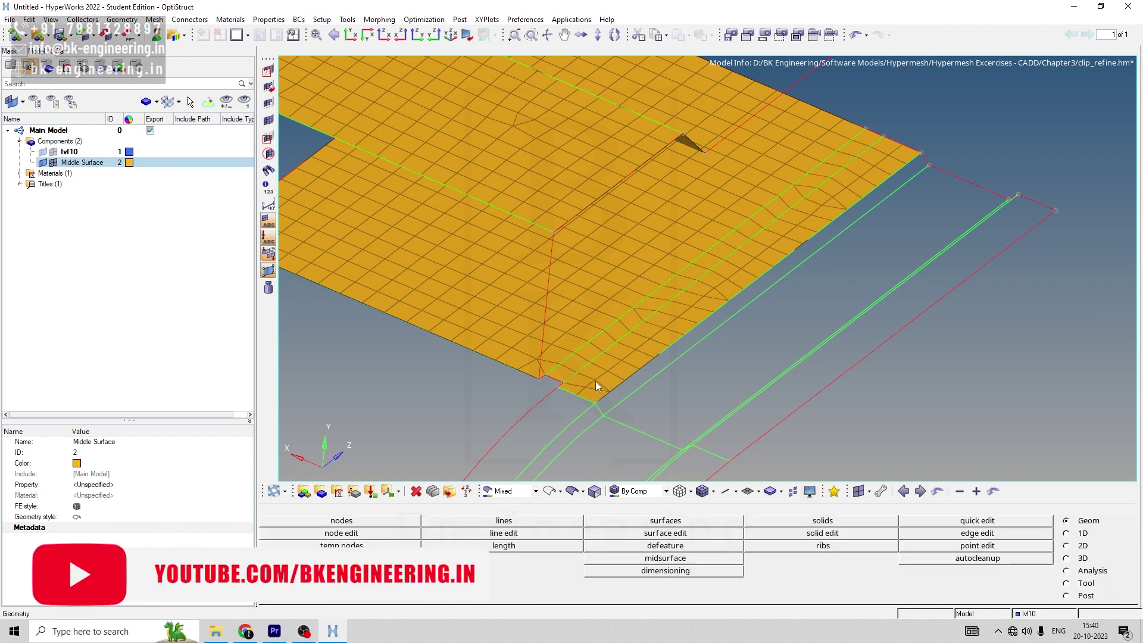
{"action": "scroll", "coordinate": [581, 383], "scroll_direction": "down", "scroll_amount": 5}
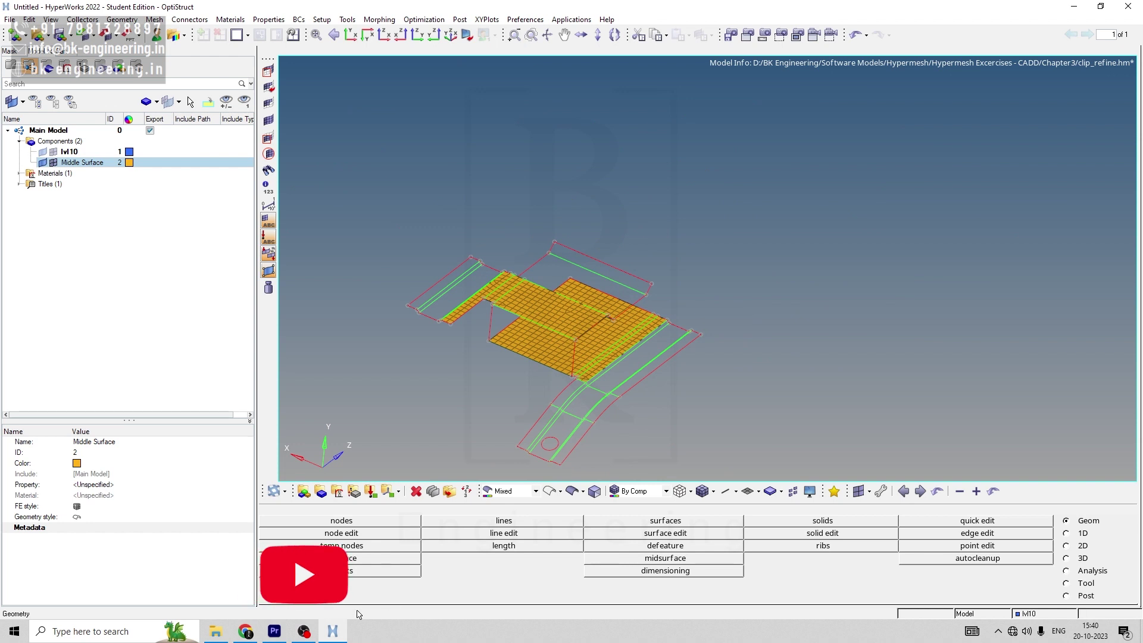
Step: Switch to the training PDF and read the remaining Step 6 figures and Step 7 on trimming surfaces with a plane
{"action": "left_click", "coordinate": [246, 632]}
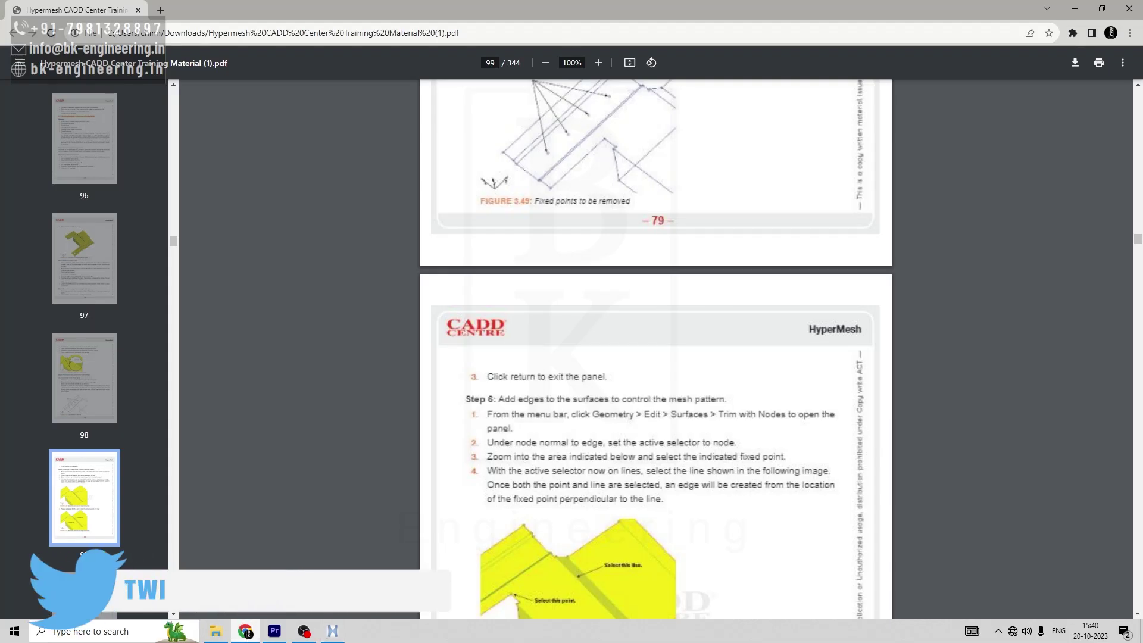
{"action": "scroll", "coordinate": [560, 454], "scroll_direction": "down", "scroll_amount": 3}
{"action": "scroll", "coordinate": [558, 453], "scroll_direction": "down", "scroll_amount": 10}
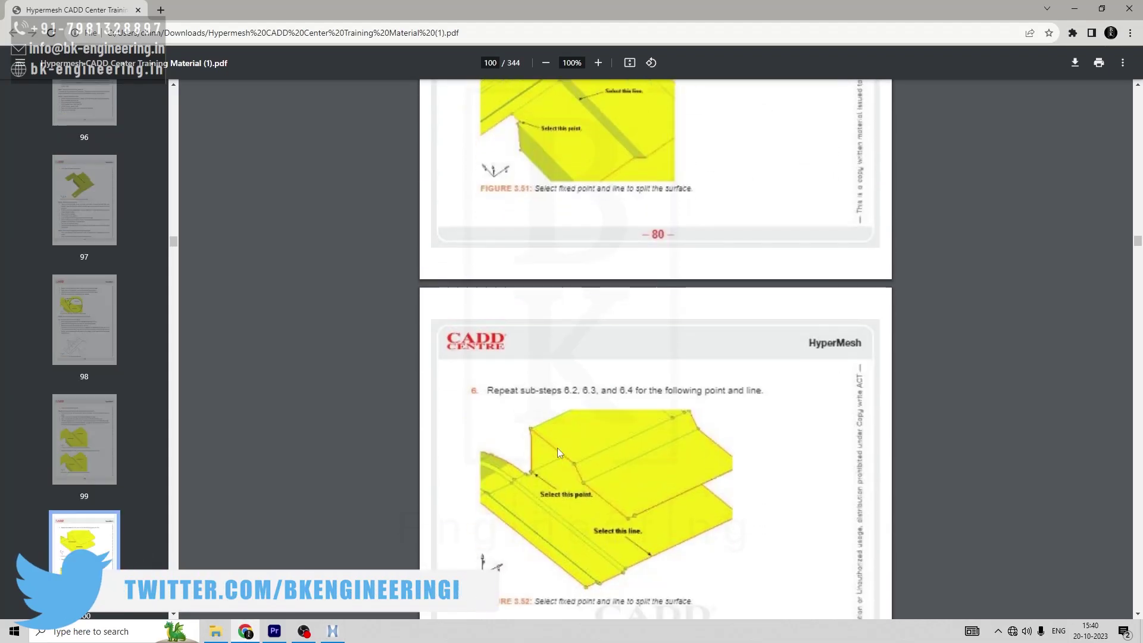
{"action": "scroll", "coordinate": [559, 452], "scroll_direction": "down", "scroll_amount": 7}
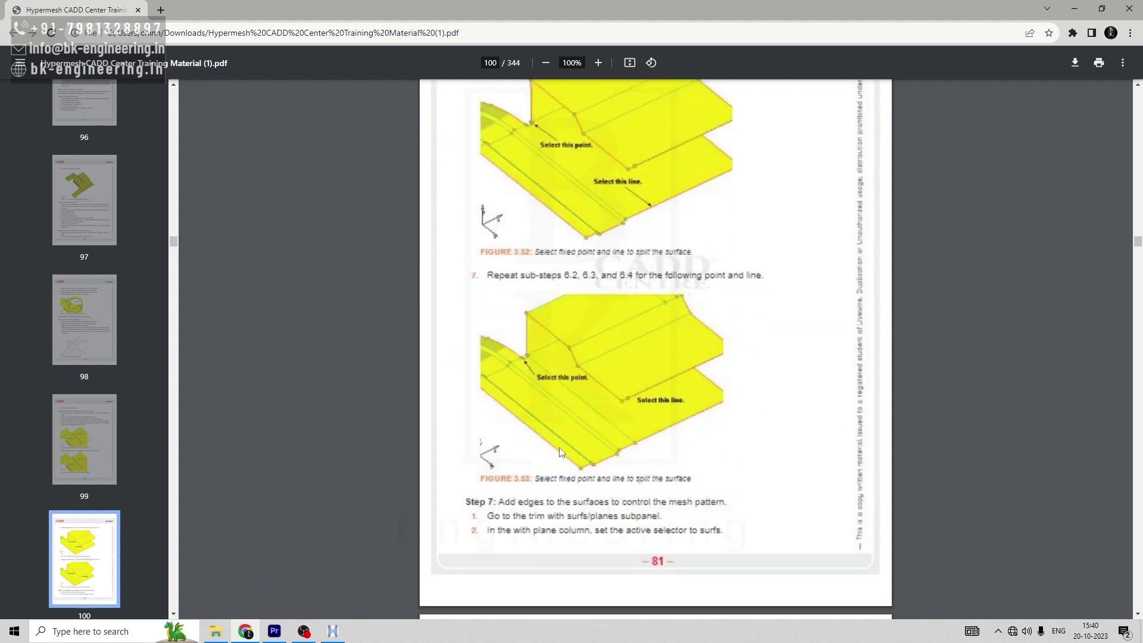
{"action": "scroll", "coordinate": [559, 453], "scroll_direction": "down", "scroll_amount": 1}
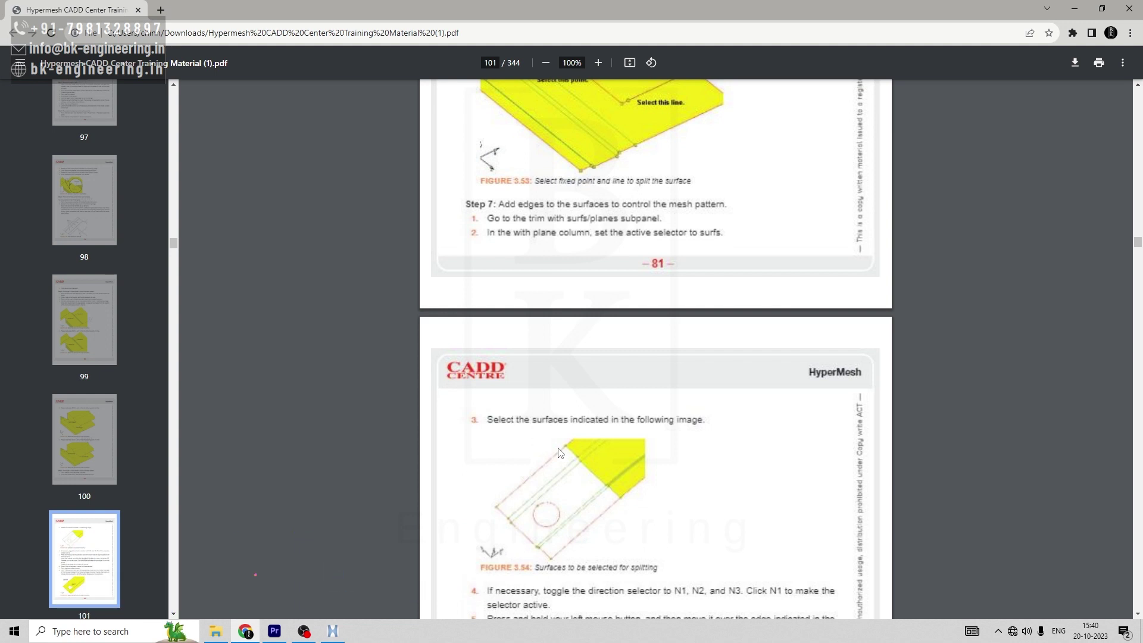
Step: Switch back to HyperWorks and select all the surfaces at the arm's end around the hole for trimming with a plane
{"action": "left_click", "coordinate": [324, 639]}
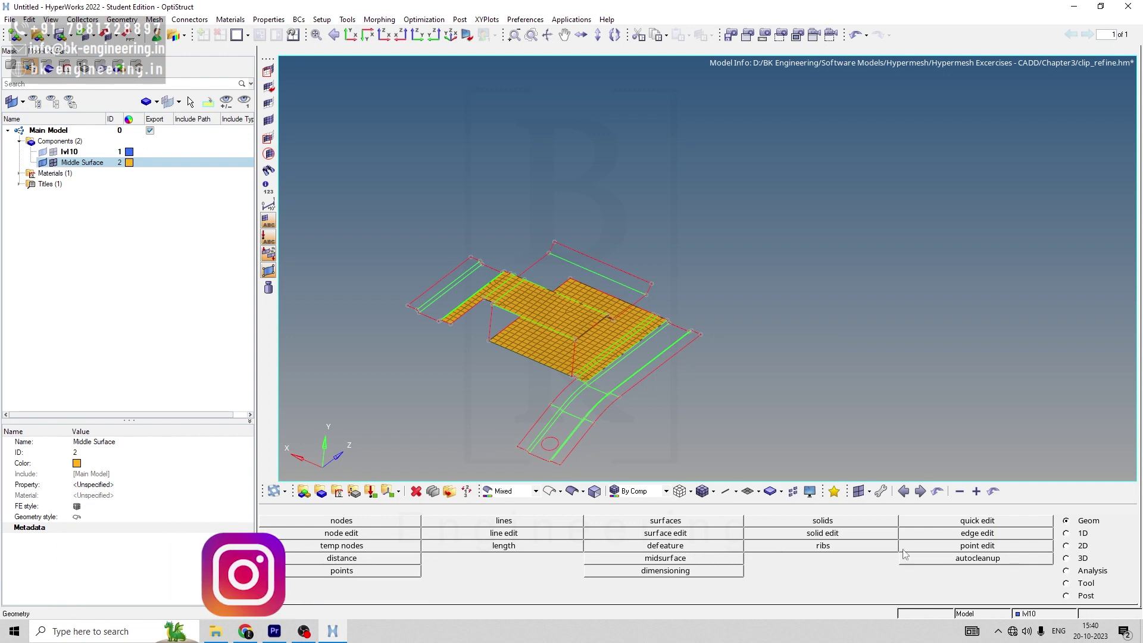
{"action": "left_click", "coordinate": [671, 534]}
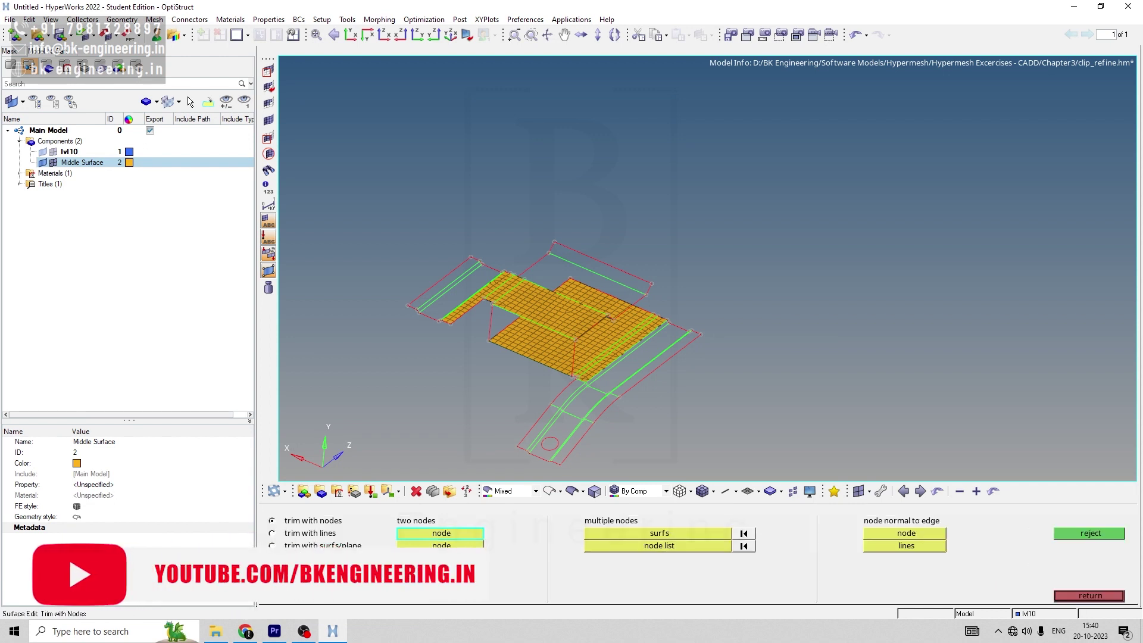
{"action": "left_click", "coordinate": [272, 545]}
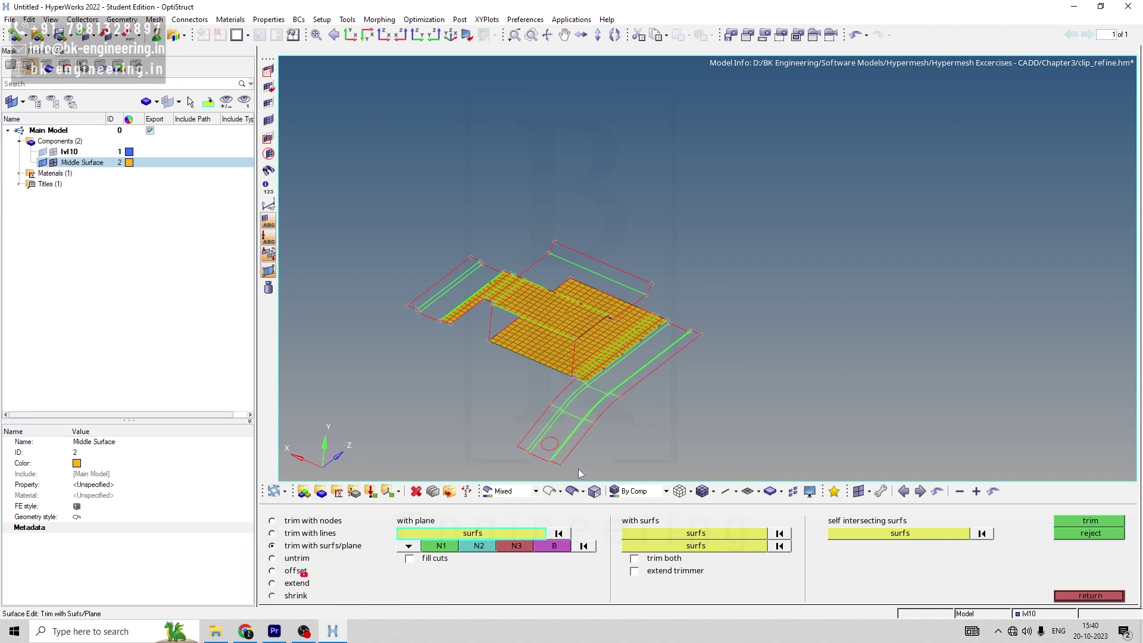
{"action": "scroll", "coordinate": [577, 467], "scroll_direction": "up", "scroll_amount": 5}
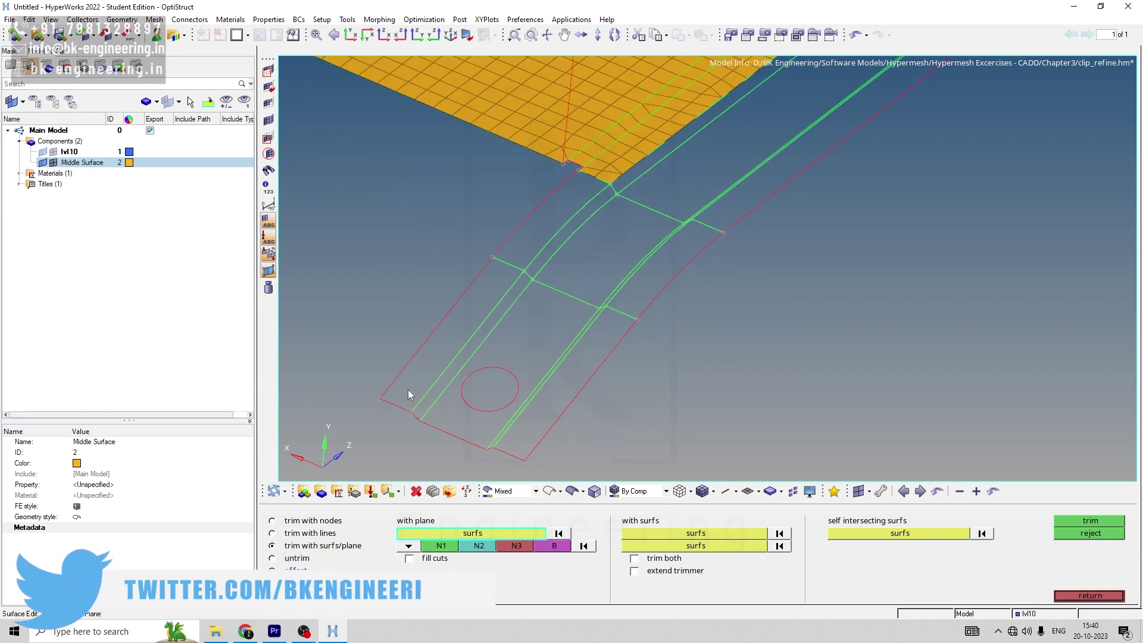
{"action": "left_click", "coordinate": [437, 373]}
{"action": "left_click", "coordinate": [444, 384]}
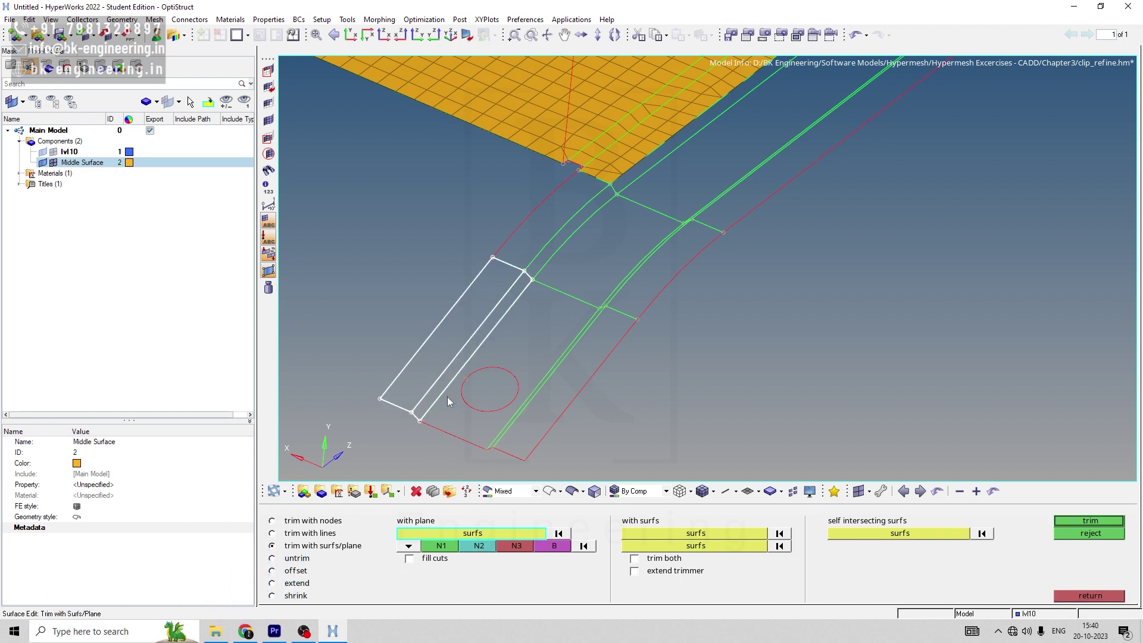
{"action": "left_click", "coordinate": [469, 440]}
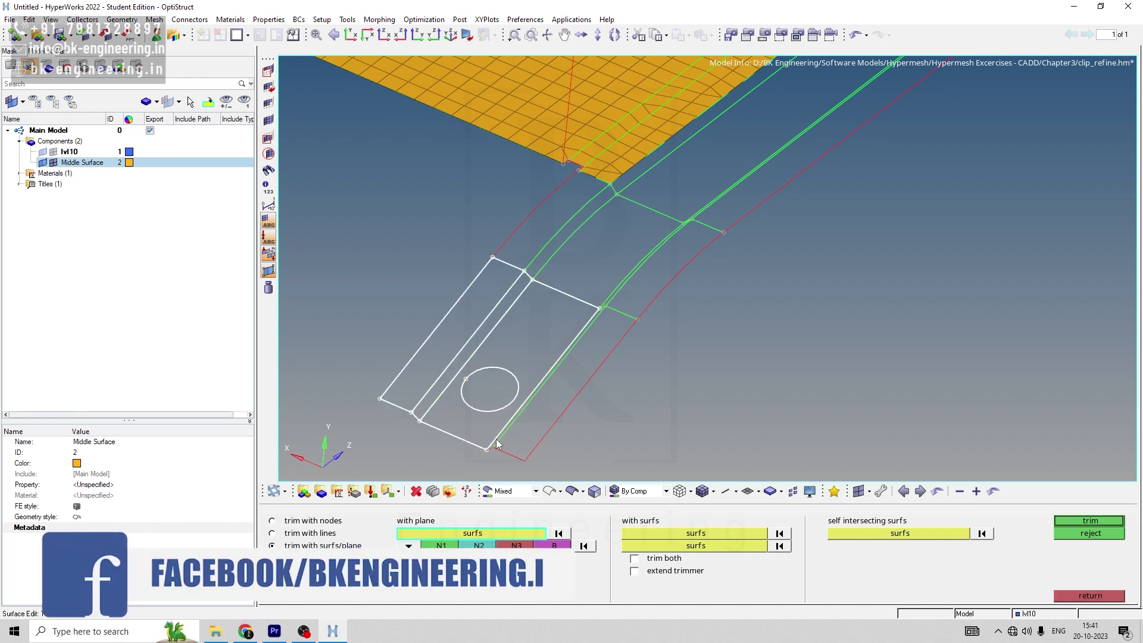
{"action": "left_click", "coordinate": [519, 448]}
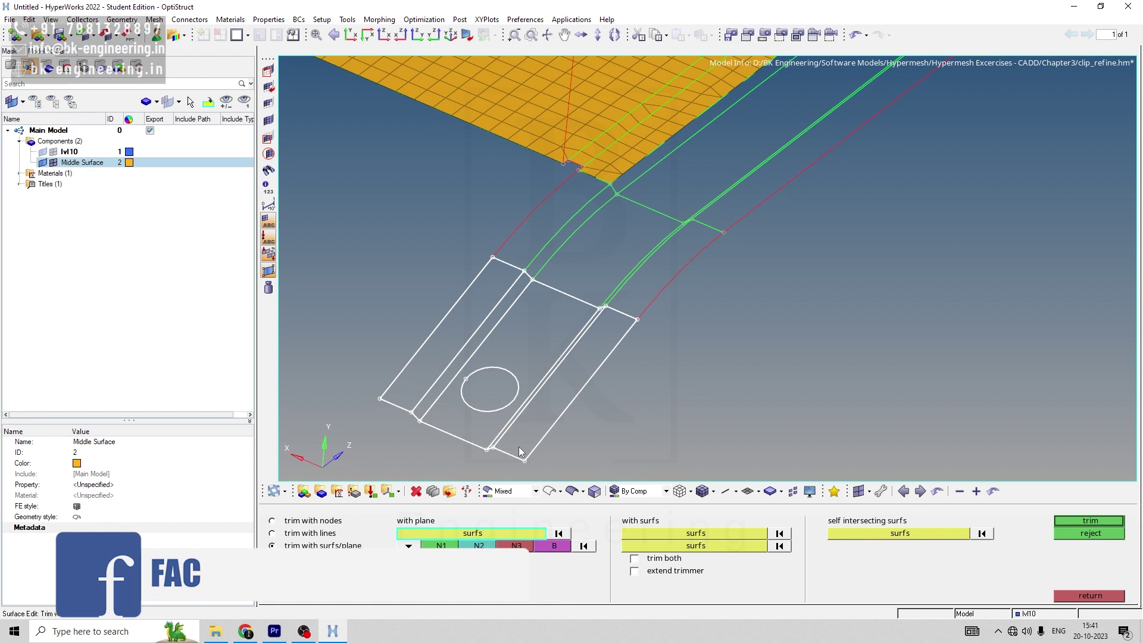
Step: Define the trim plane's direction with N1 and N2 on the outer long edge of the arm's end
{"action": "left_click", "coordinate": [443, 547]}
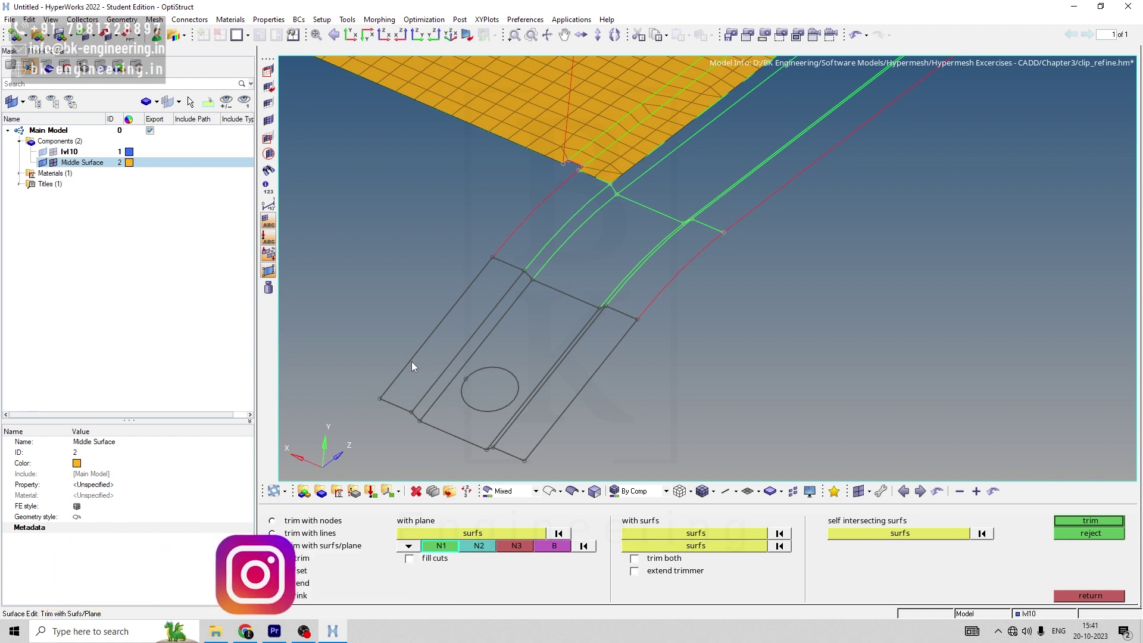
{"action": "left_click", "coordinate": [437, 324]}
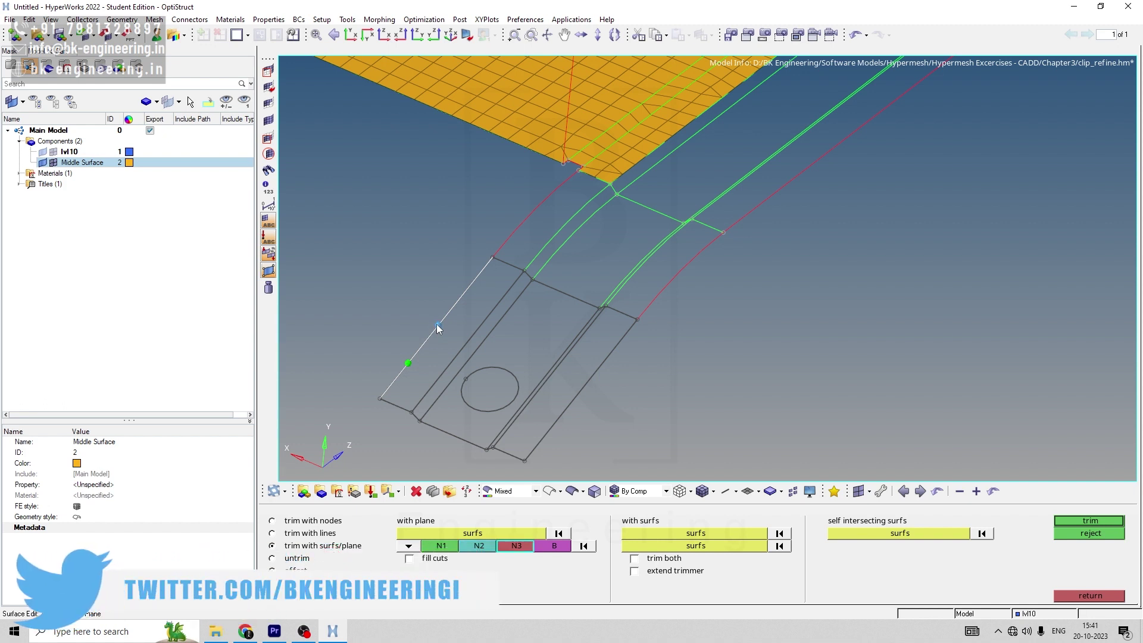
{"action": "middle_click", "coordinate": [437, 324]}
Step: Create a node at the hole's circle center from three nodes picked on its edge
{"action": "key", "text": "F4"}
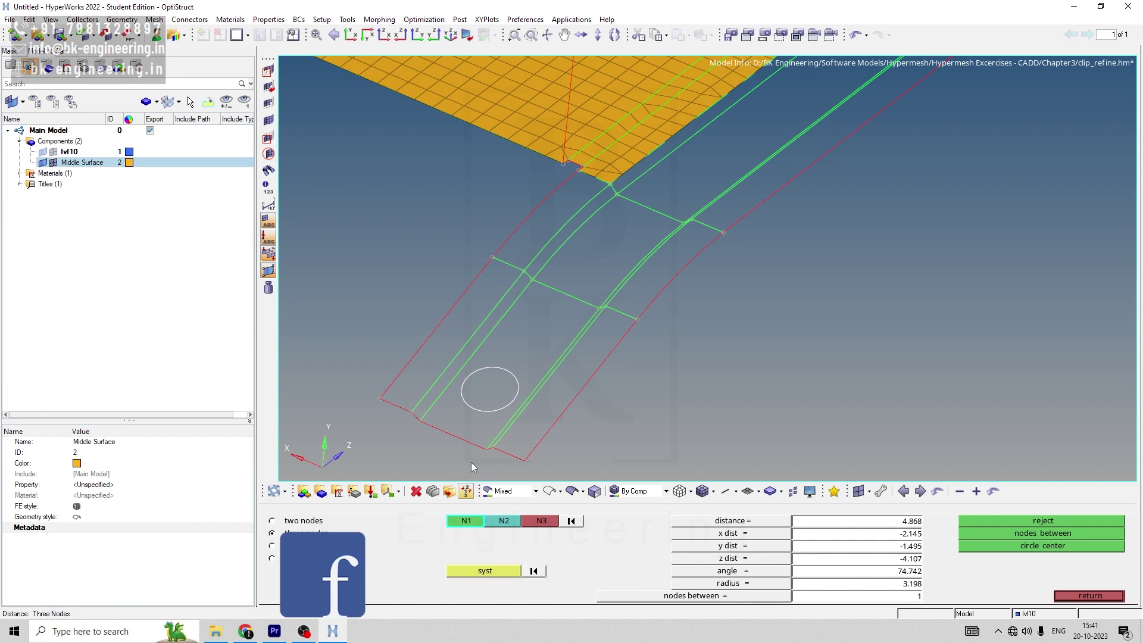
{"action": "left_click", "coordinate": [498, 366]}
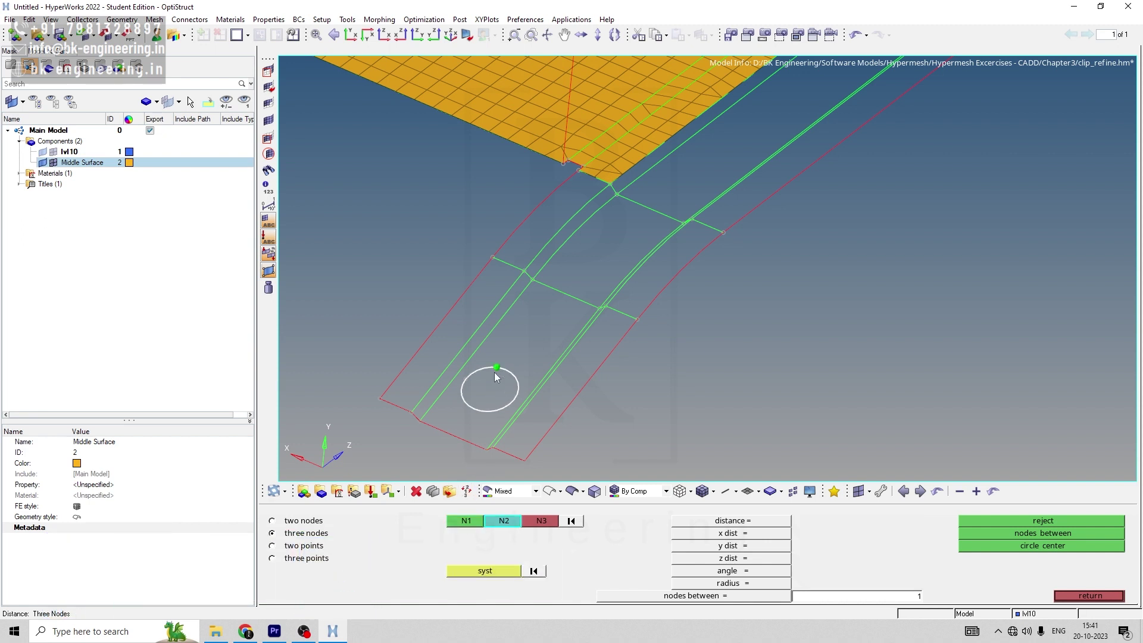
{"action": "left_click", "coordinate": [467, 404]}
{"action": "left_click", "coordinate": [508, 405]}
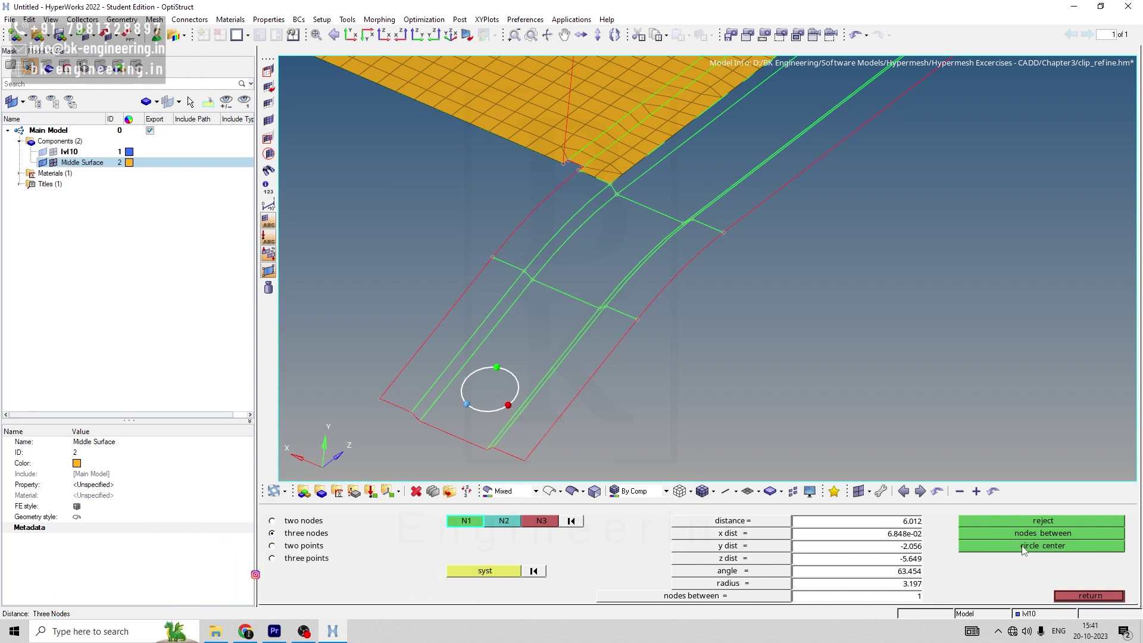
{"action": "left_click", "coordinate": [1085, 596]}
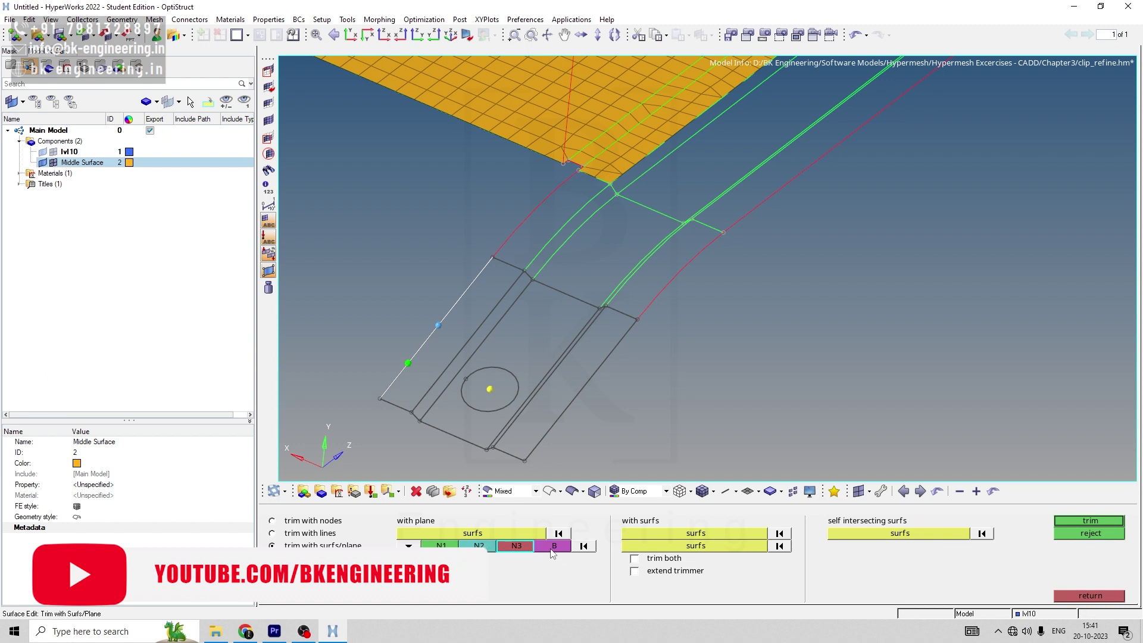
Step: Trim the selected surfaces with the plane, using the hole's center node as the base point
{"action": "left_click", "coordinate": [552, 549]}
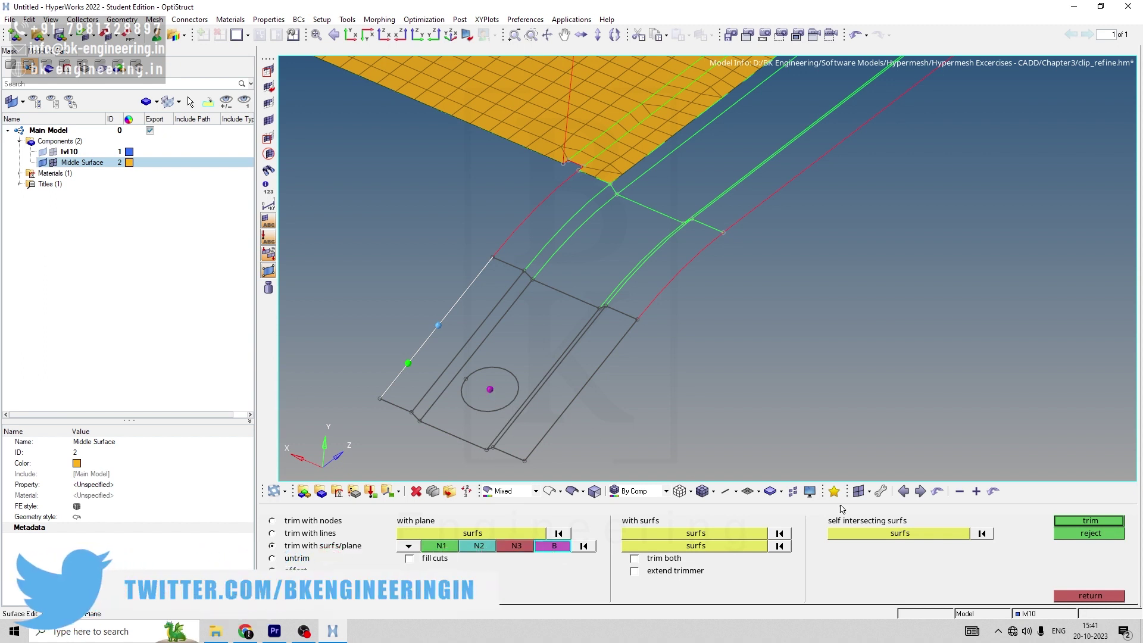
{"action": "left_click", "coordinate": [1084, 520]}
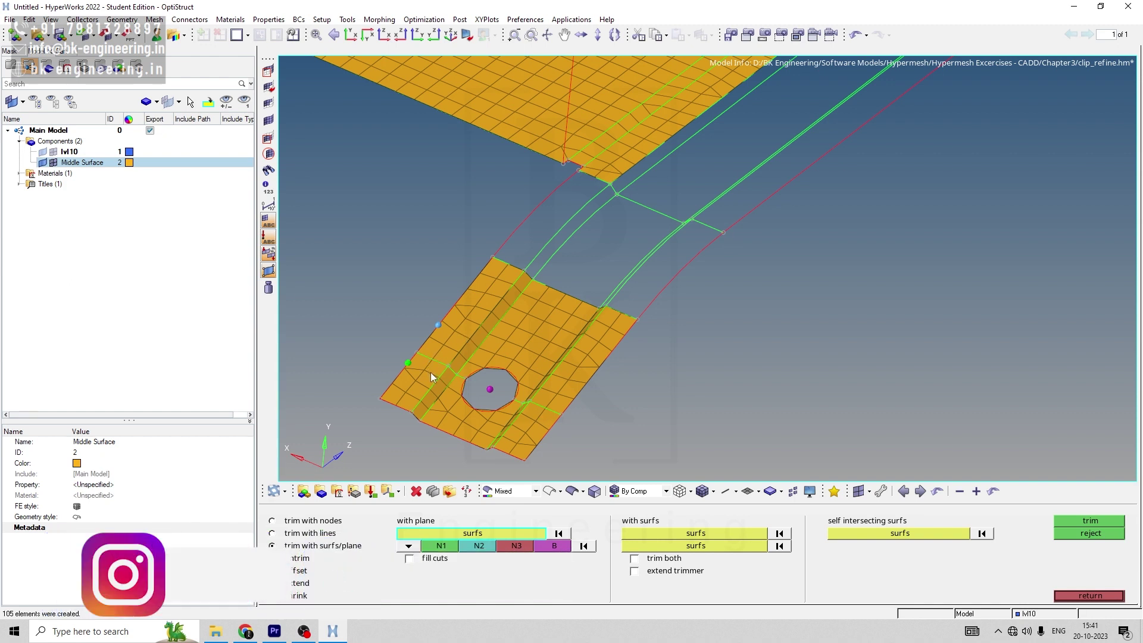
{"action": "left_click", "coordinate": [1058, 596]}
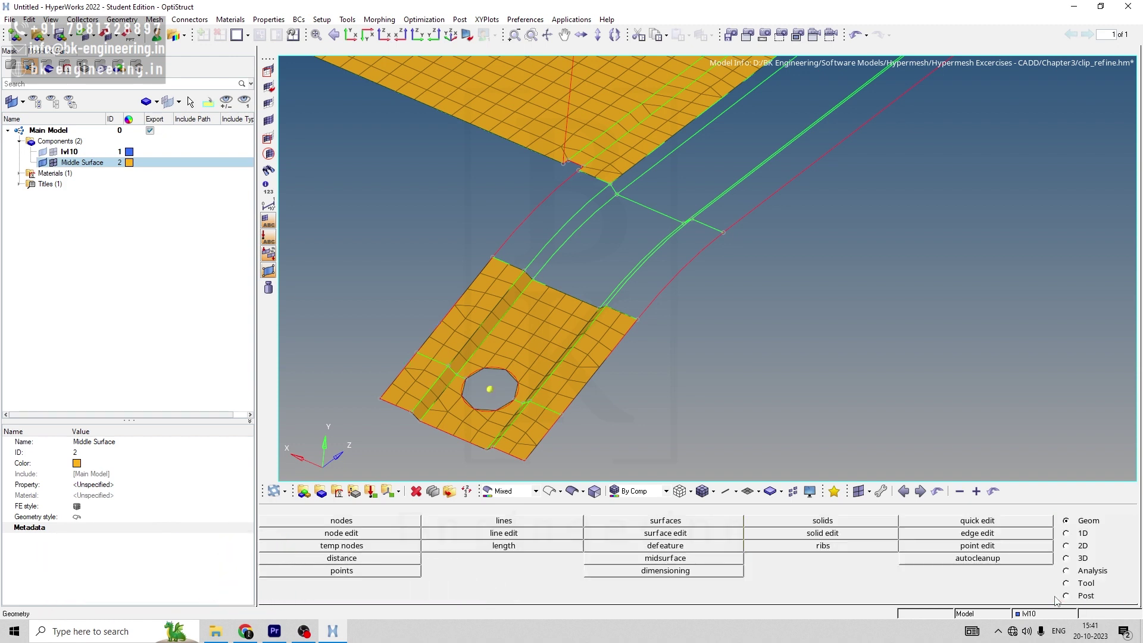
Step: Suppress the five connected shared edges running across the arm where it meets the lower plate
{"action": "left_click", "coordinate": [977, 534]}
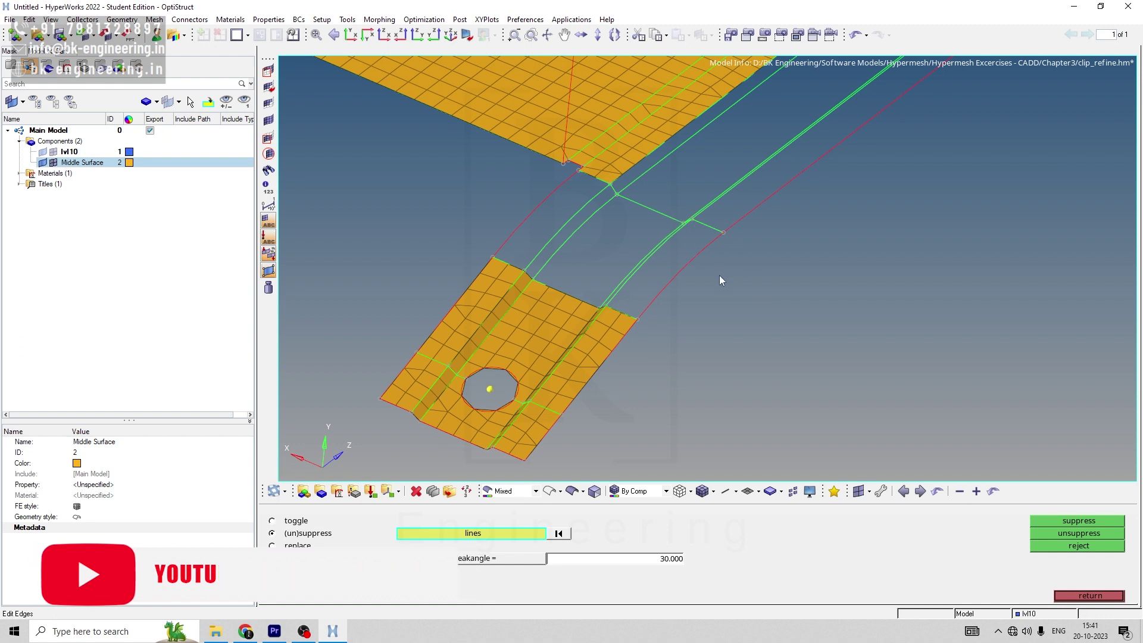
{"action": "scroll", "coordinate": [725, 291], "scroll_direction": "up", "scroll_amount": 2}
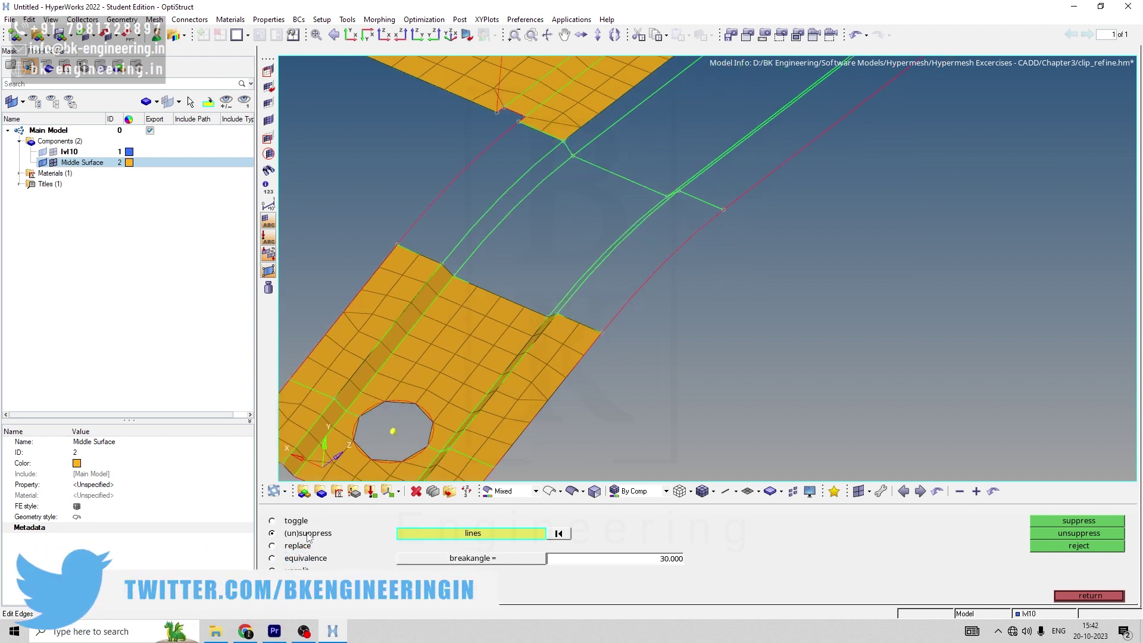
{"action": "left_click", "coordinate": [553, 138]}
{"action": "left_click", "coordinate": [568, 148]}
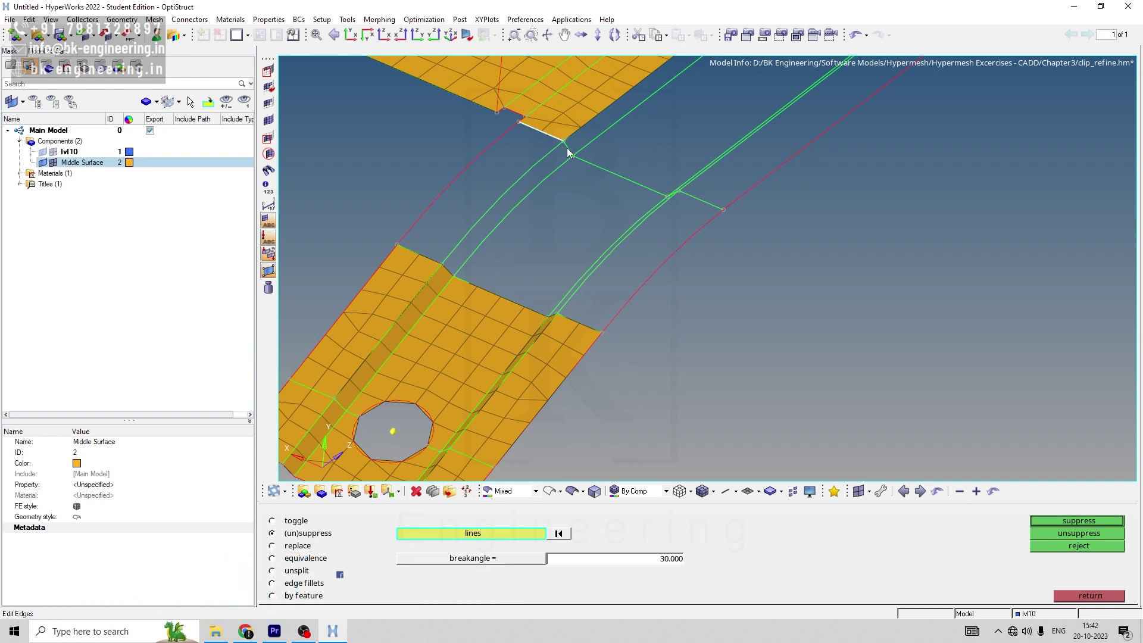
{"action": "left_click", "coordinate": [596, 166]}
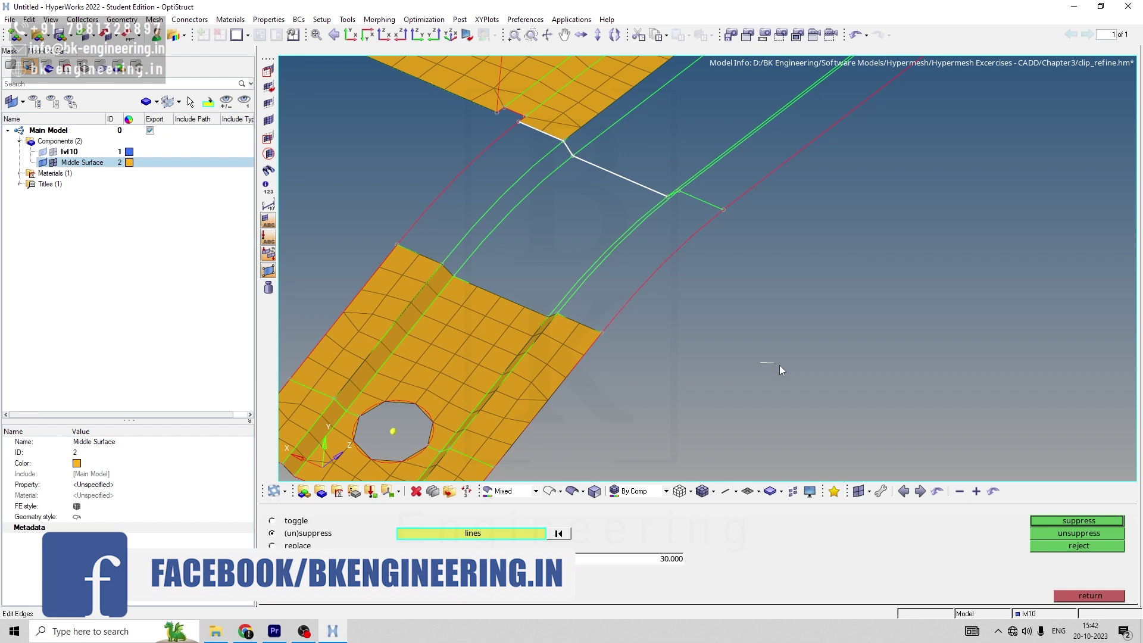
{"action": "scroll", "coordinate": [780, 365], "scroll_direction": "up", "scroll_amount": 5}
{"action": "key", "text": "f"}
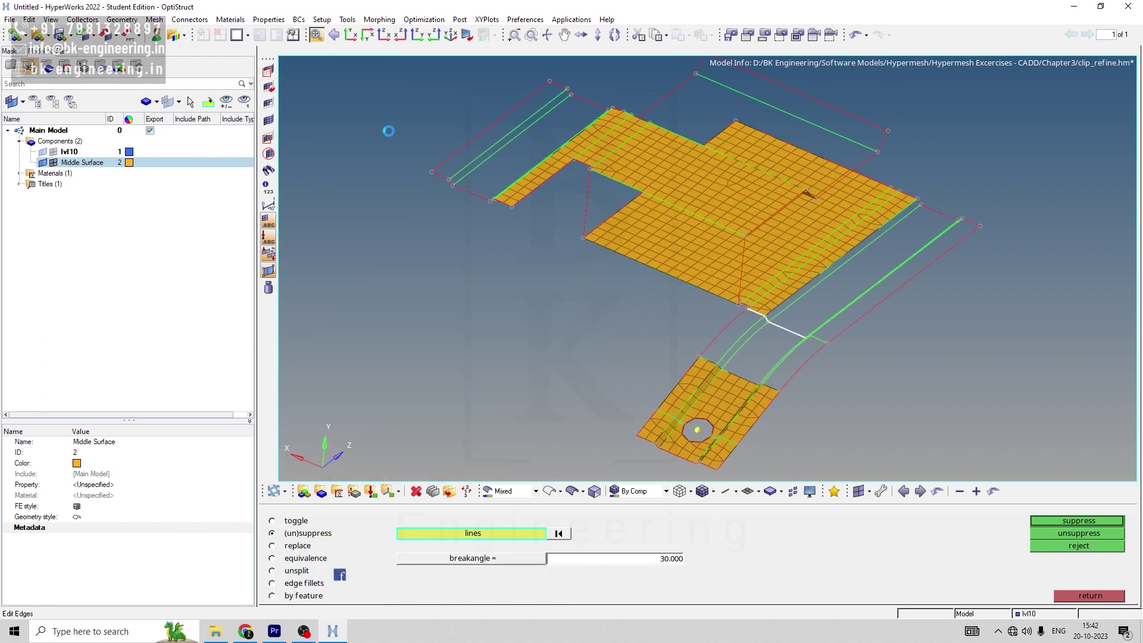
{"action": "left_click_drag", "start_coordinate": [691, 381], "coordinate": [744, 383], "text": "ctrl"}
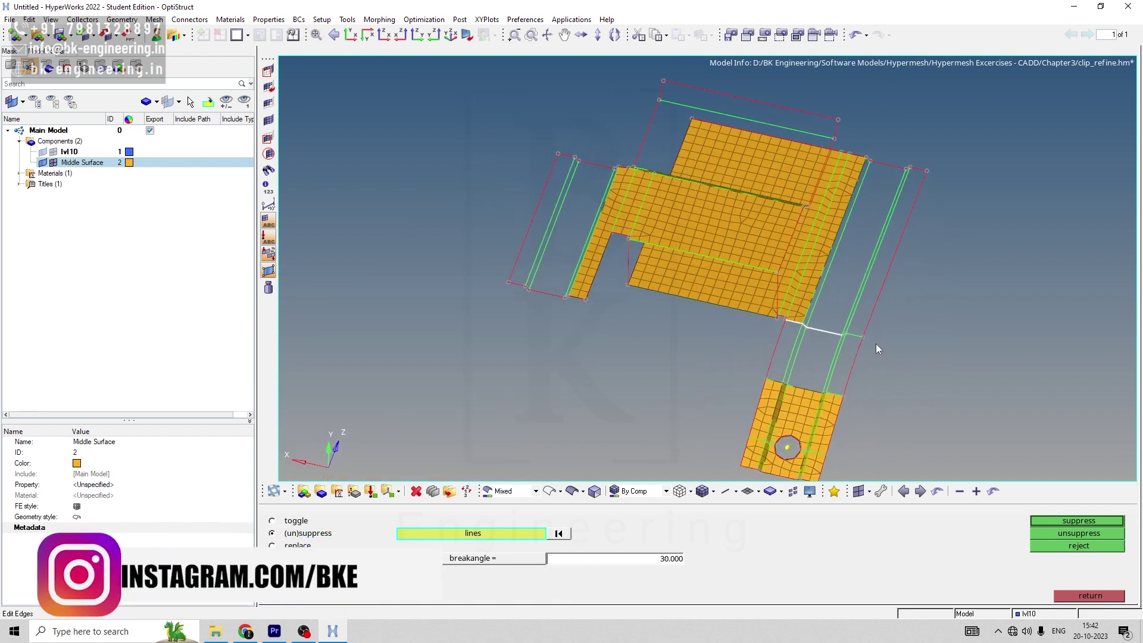
{"action": "scroll", "coordinate": [874, 345], "scroll_direction": "up", "scroll_amount": 5}
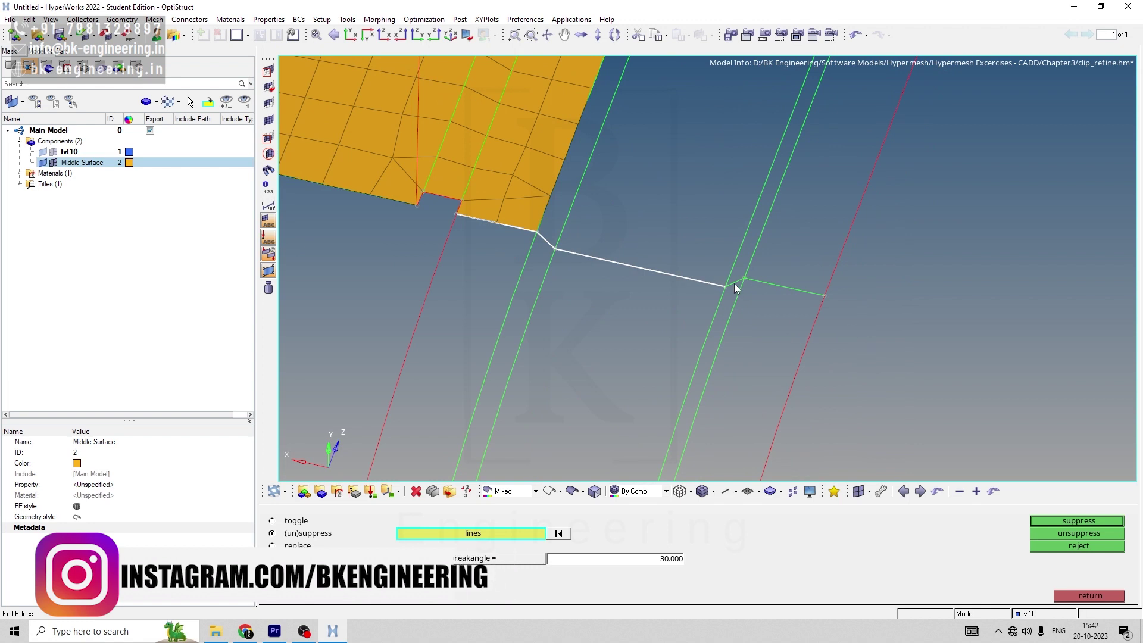
{"action": "left_click", "coordinate": [734, 283]}
{"action": "left_click", "coordinate": [781, 287]}
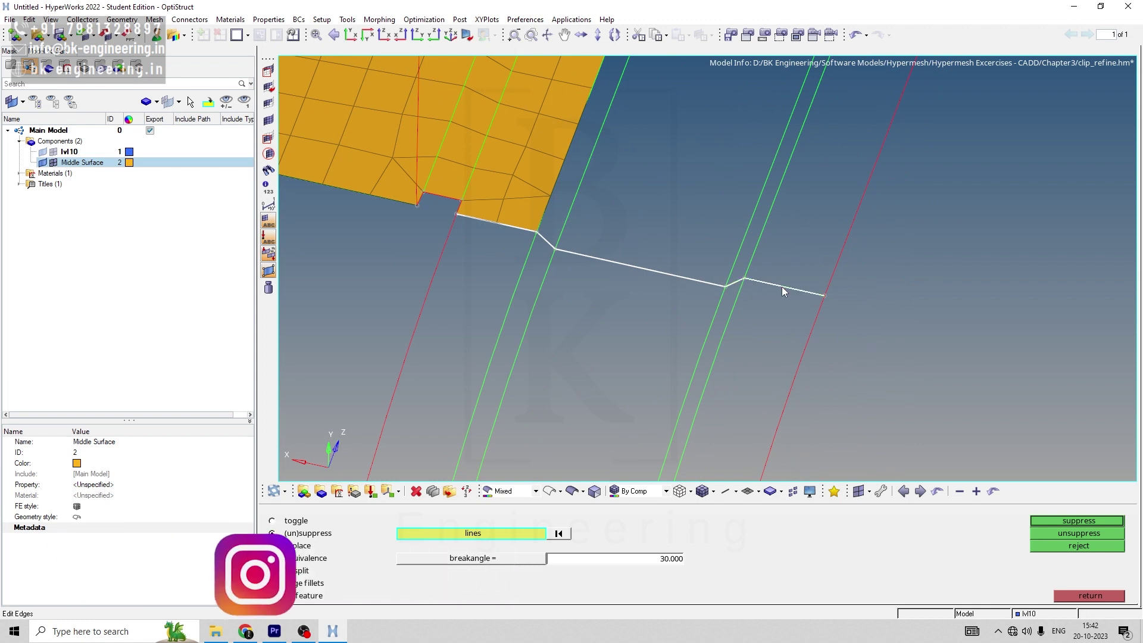
{"action": "left_click", "coordinate": [1069, 523]}
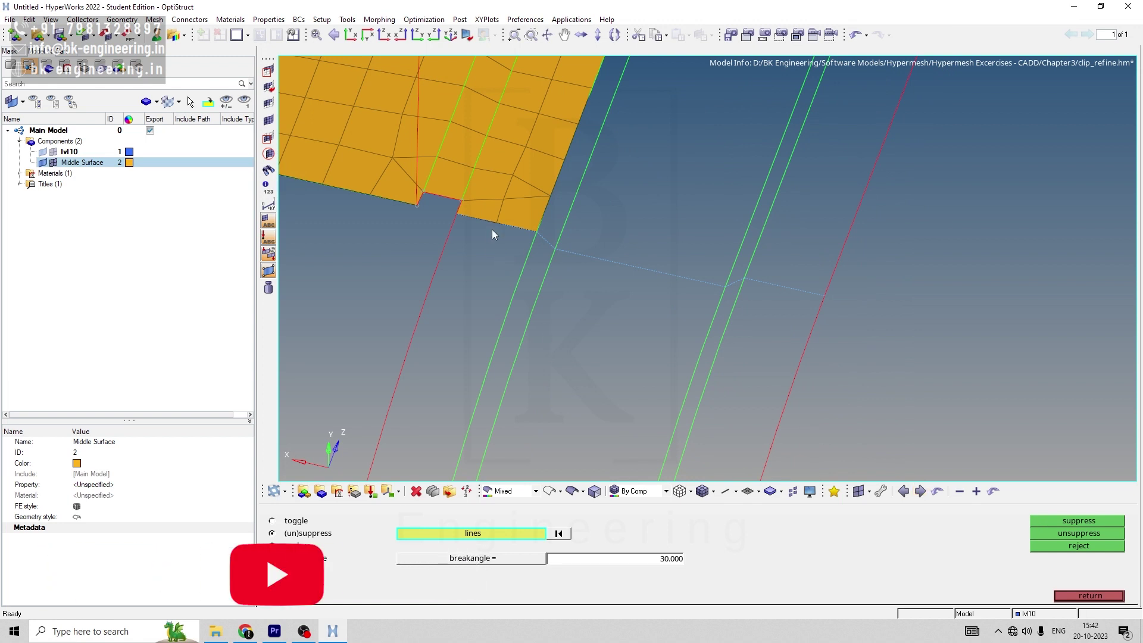
{"action": "scroll", "coordinate": [838, 323], "scroll_direction": "down", "scroll_amount": 2}
{"action": "scroll", "coordinate": [837, 322], "scroll_direction": "down", "scroll_amount": 5}
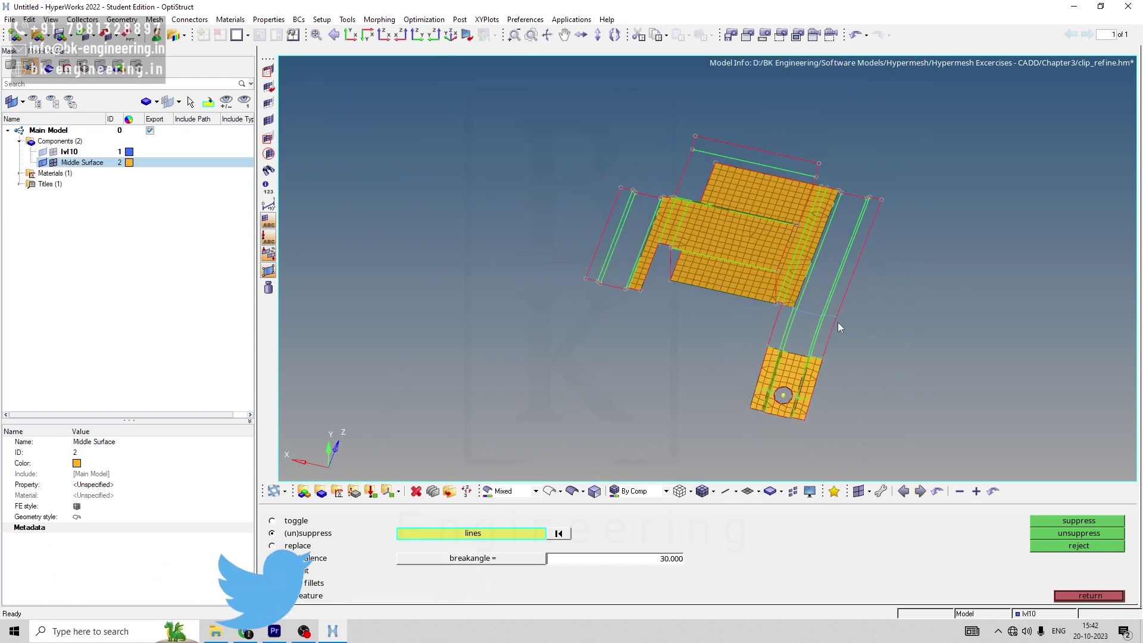
{"action": "left_click_drag", "start_coordinate": [879, 362], "coordinate": [659, 336], "text": "ctrl"}
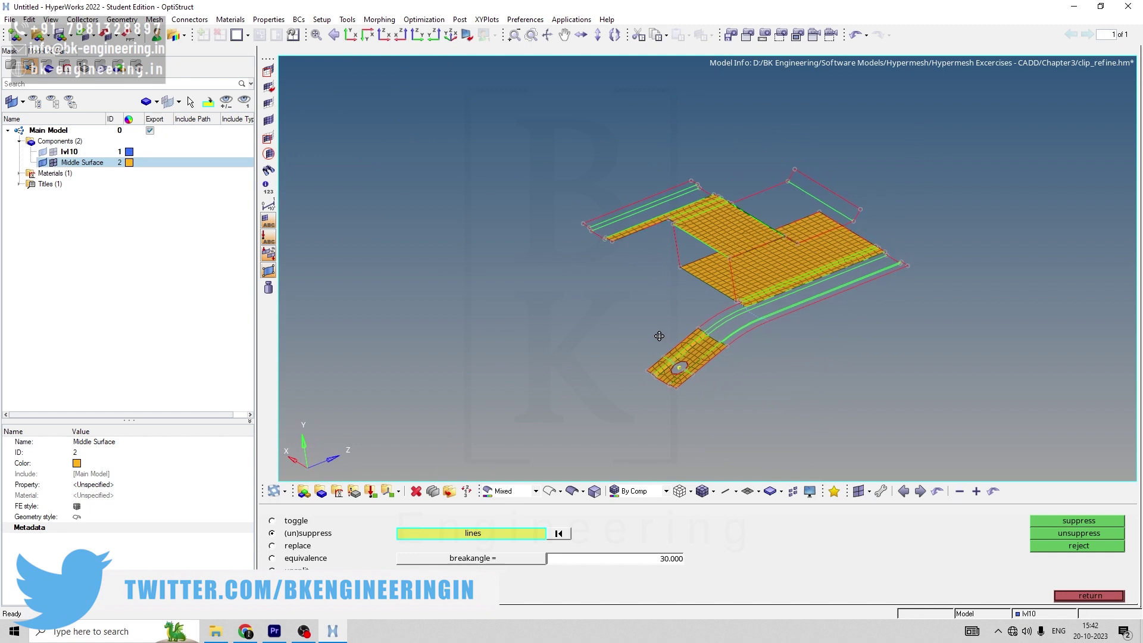
{"action": "left_click", "coordinate": [1083, 597]}
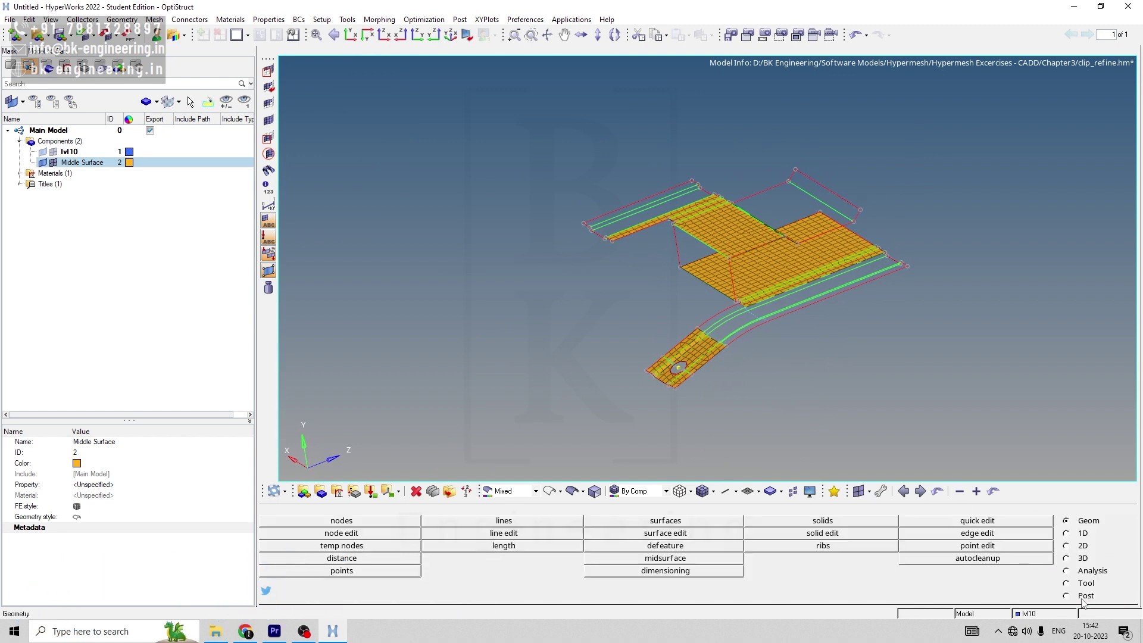
Step: Redisplay all Middle Surface elements and automesh all displayed surfaces with element size 2.5 and the mixed mesh type
{"action": "left_click", "coordinate": [53, 163]}
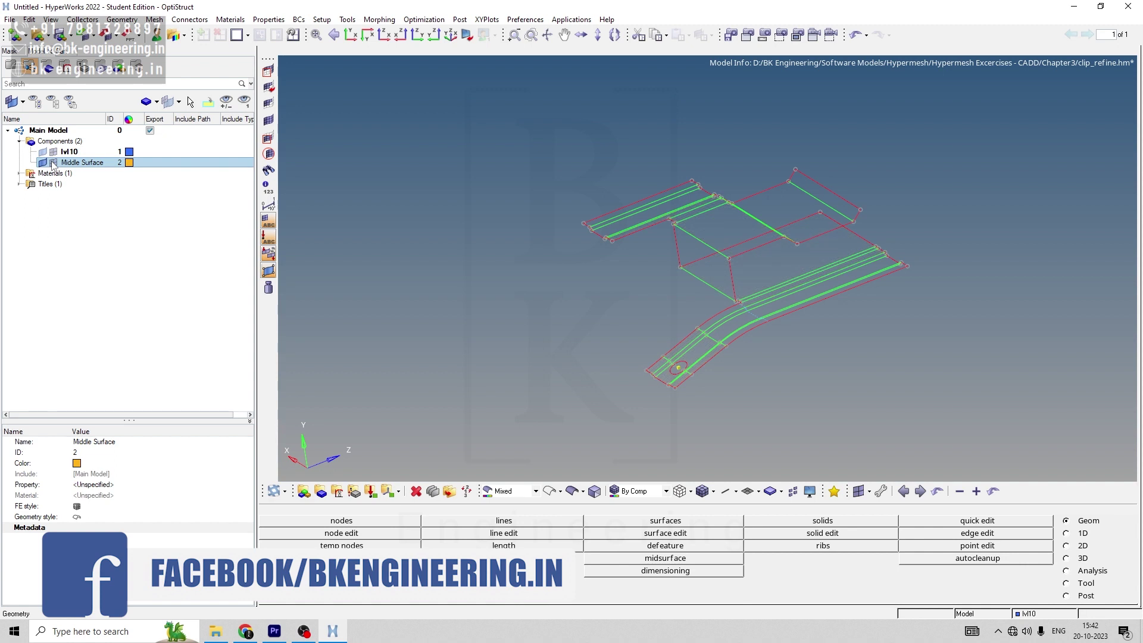
{"action": "left_click", "coordinate": [53, 163]}
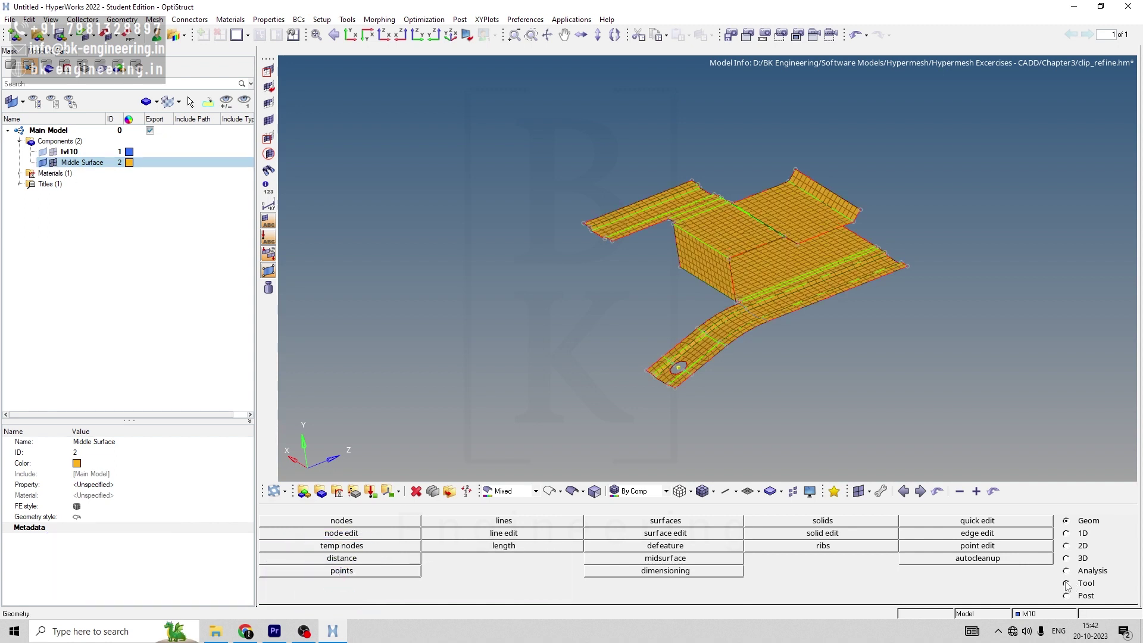
{"action": "left_click", "coordinate": [1066, 546]}
{"action": "left_click", "coordinate": [824, 522]}
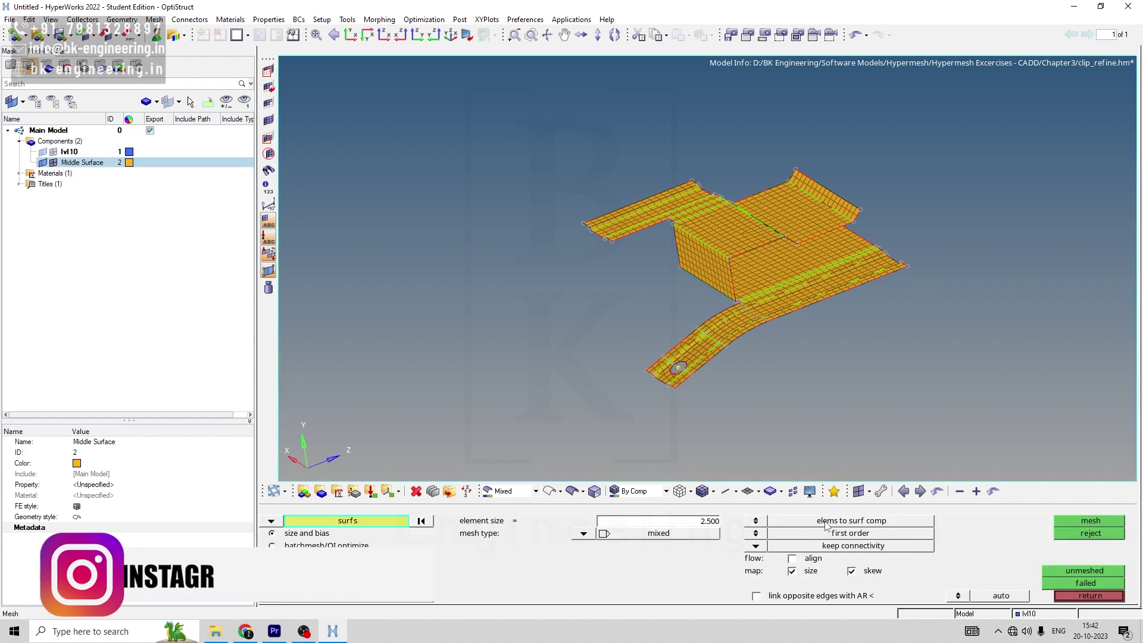
{"action": "left_click", "coordinate": [346, 524]}
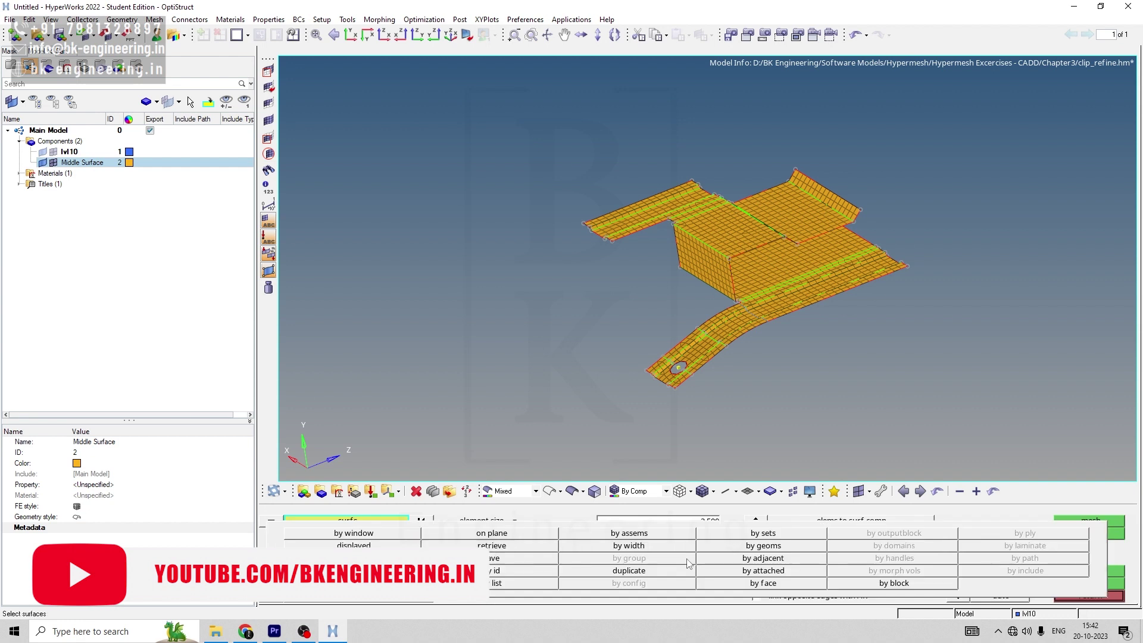
{"action": "left_click", "coordinate": [353, 545]}
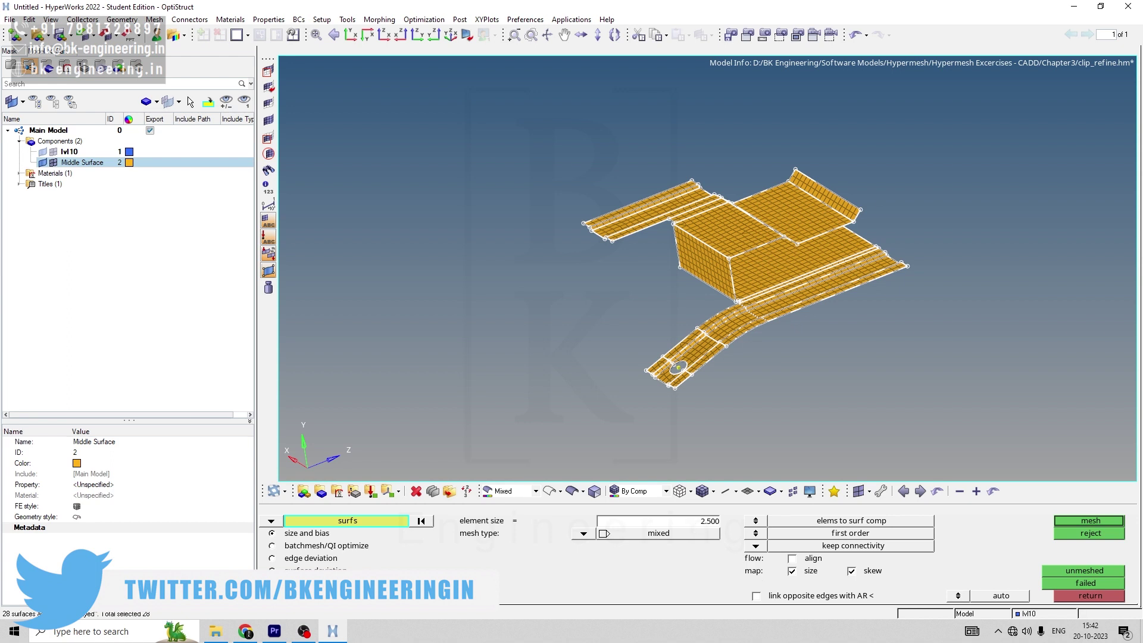
{"action": "left_click", "coordinate": [1091, 520]}
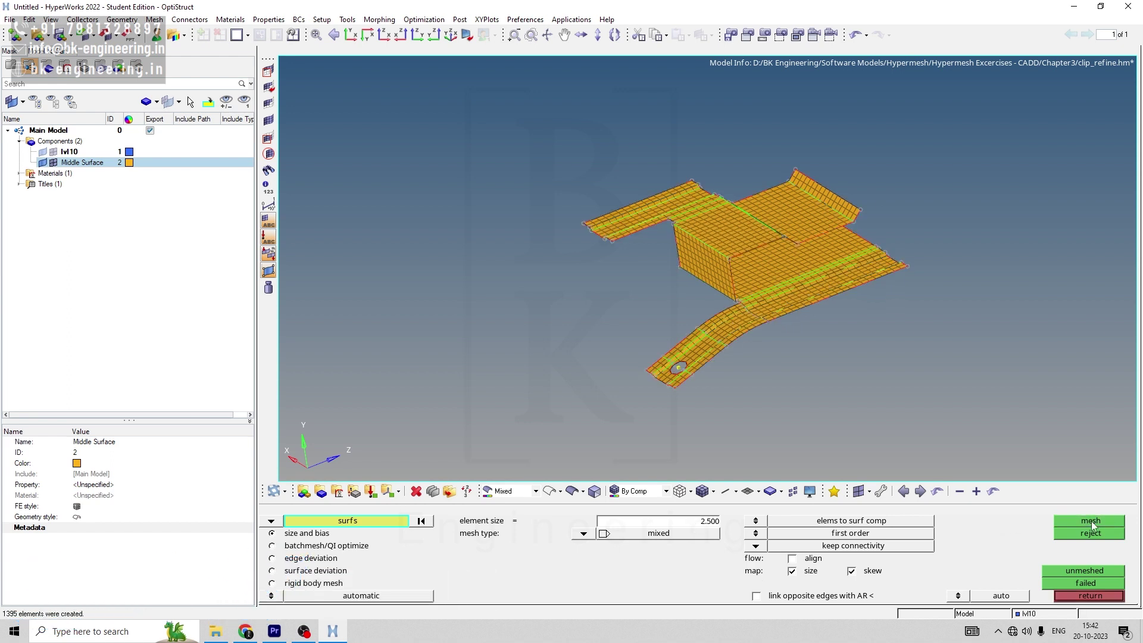
{"action": "left_click", "coordinate": [1077, 596]}
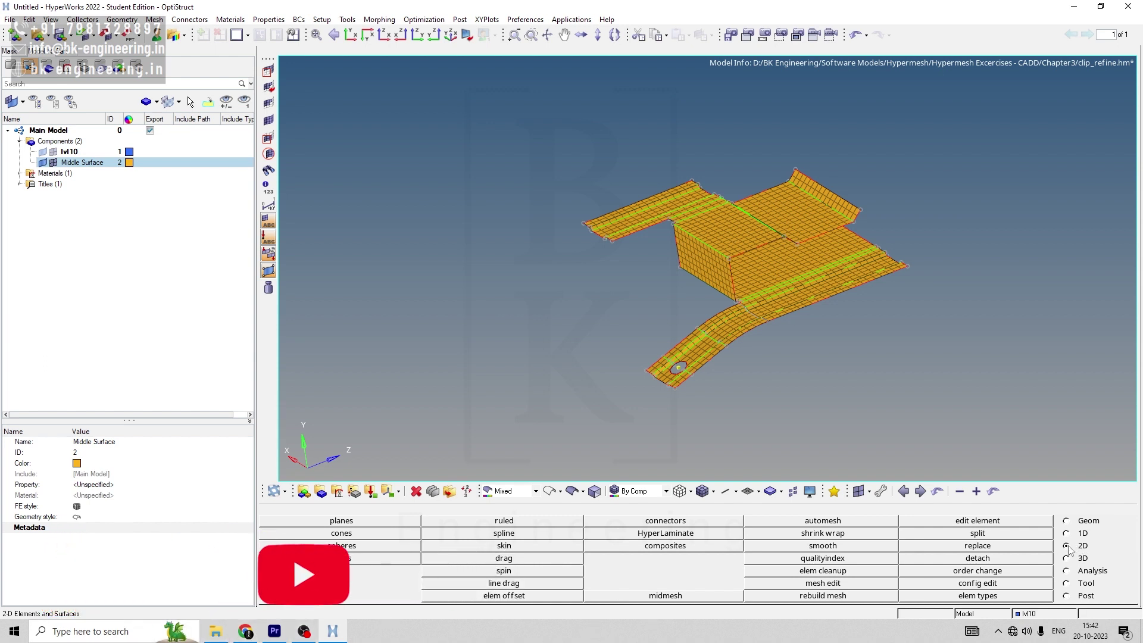
Step: Set up an automesh with the QI optimize method and a target element size of 2.5 in the current quality criteria
{"action": "left_click", "coordinate": [799, 522]}
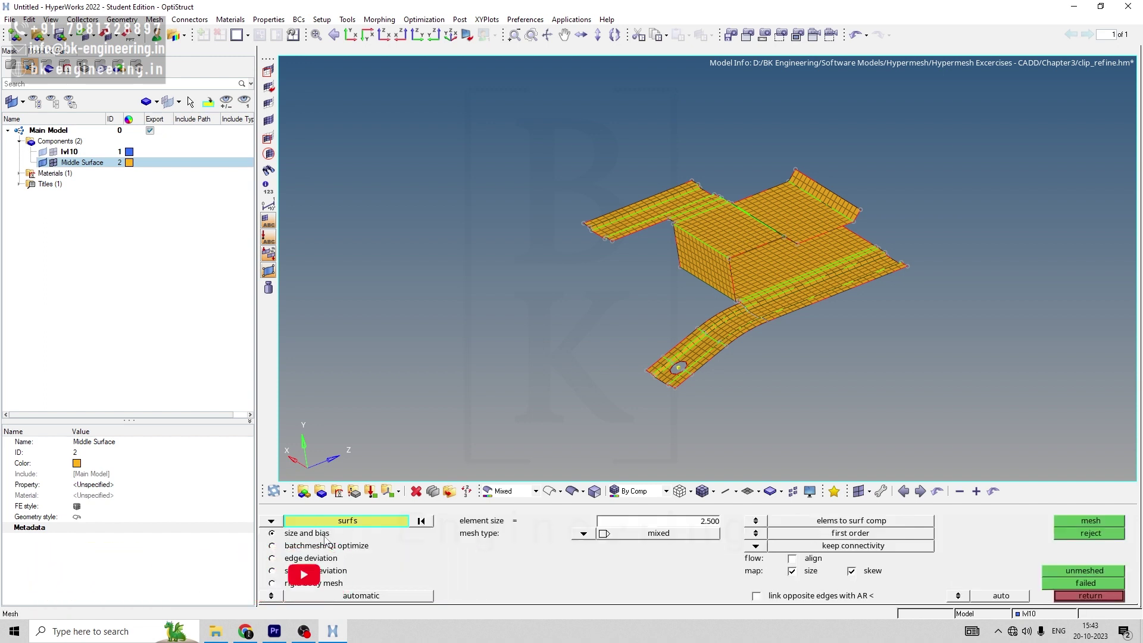
{"action": "left_click", "coordinate": [272, 546]}
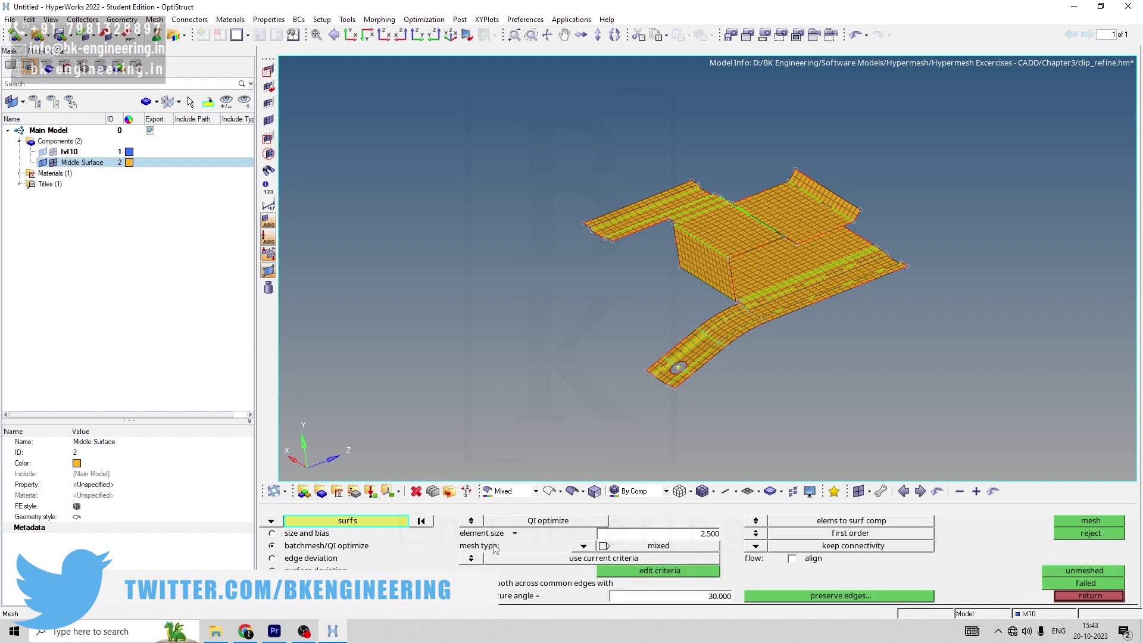
{"action": "left_click", "coordinate": [471, 520]}
{"action": "left_click", "coordinate": [471, 520]}
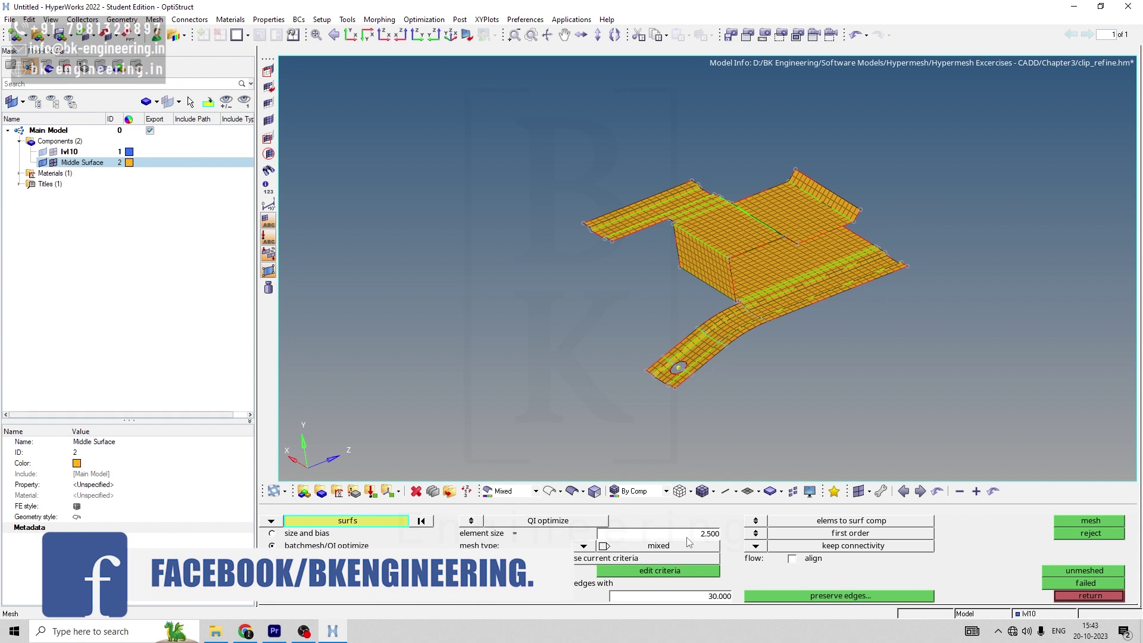
{"action": "left_click", "coordinate": [646, 573]}
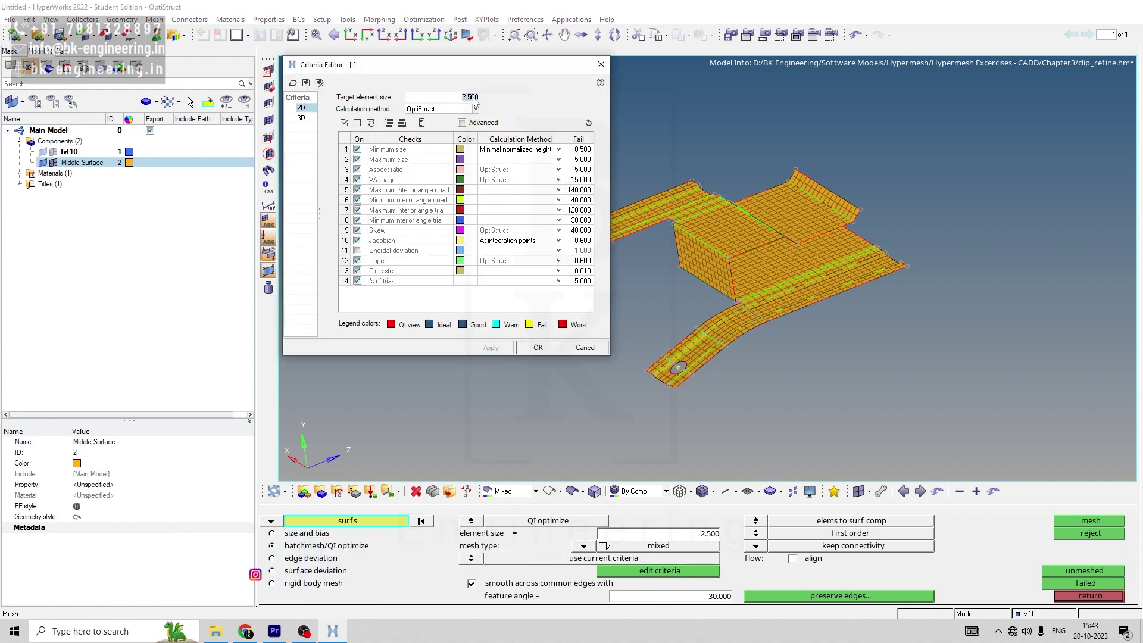
{"action": "key", "text": "BackSpace"}
{"action": "key", "text": "BackSpace"}
{"action": "key", "text": "BackSpace"}
{"action": "key", "text": "BackSpace"}
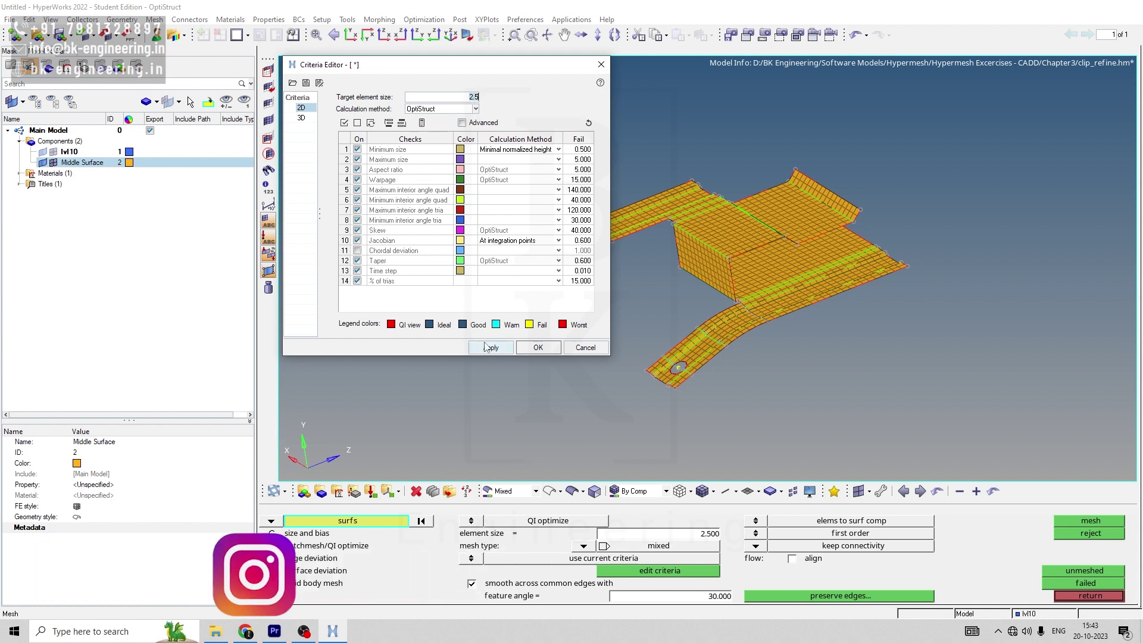
{"action": "left_click", "coordinate": [543, 349]}
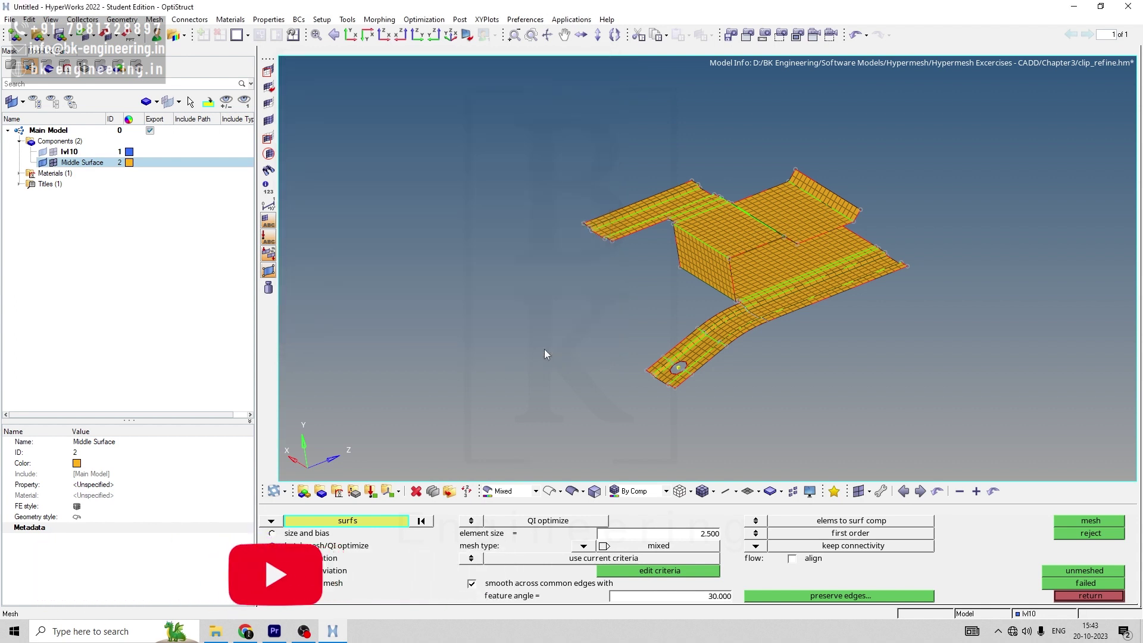
Step: Remesh all displayed surfaces using QI optimize with element size 2.5 and the mixed mesh type
{"action": "left_click", "coordinate": [1074, 522]}
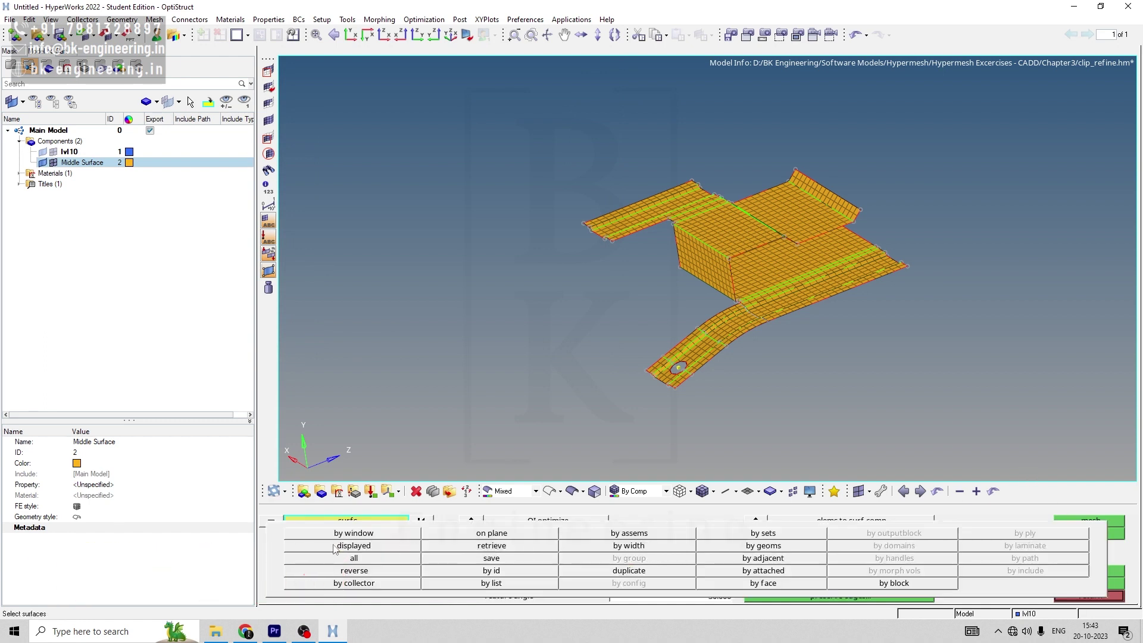
{"action": "left_click", "coordinate": [354, 545]}
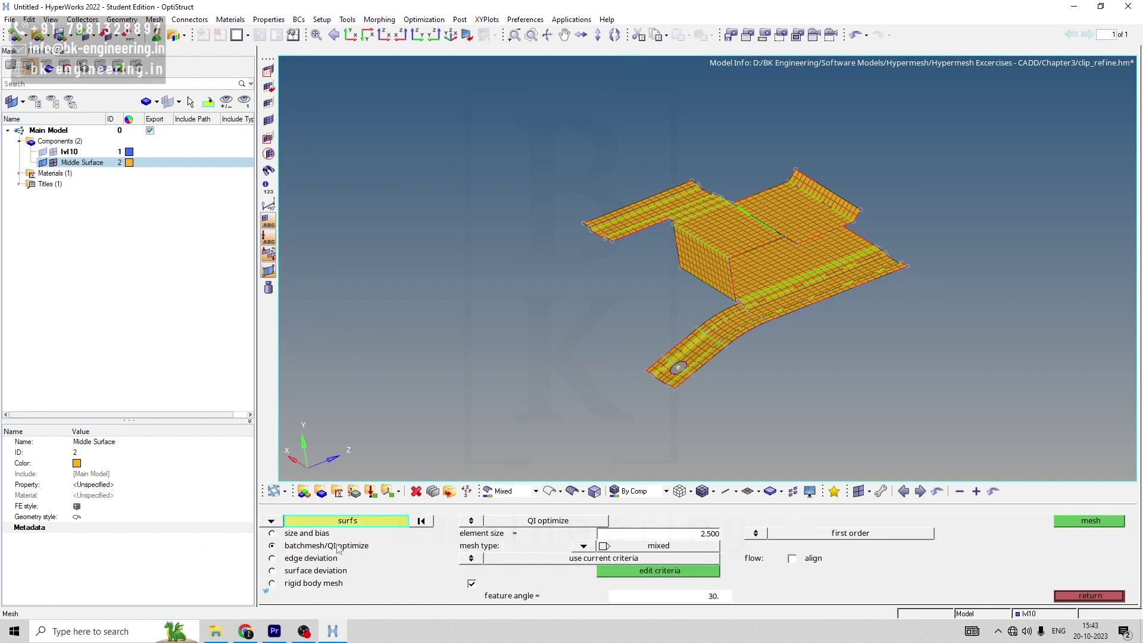
{"action": "left_click", "coordinate": [1099, 521]}
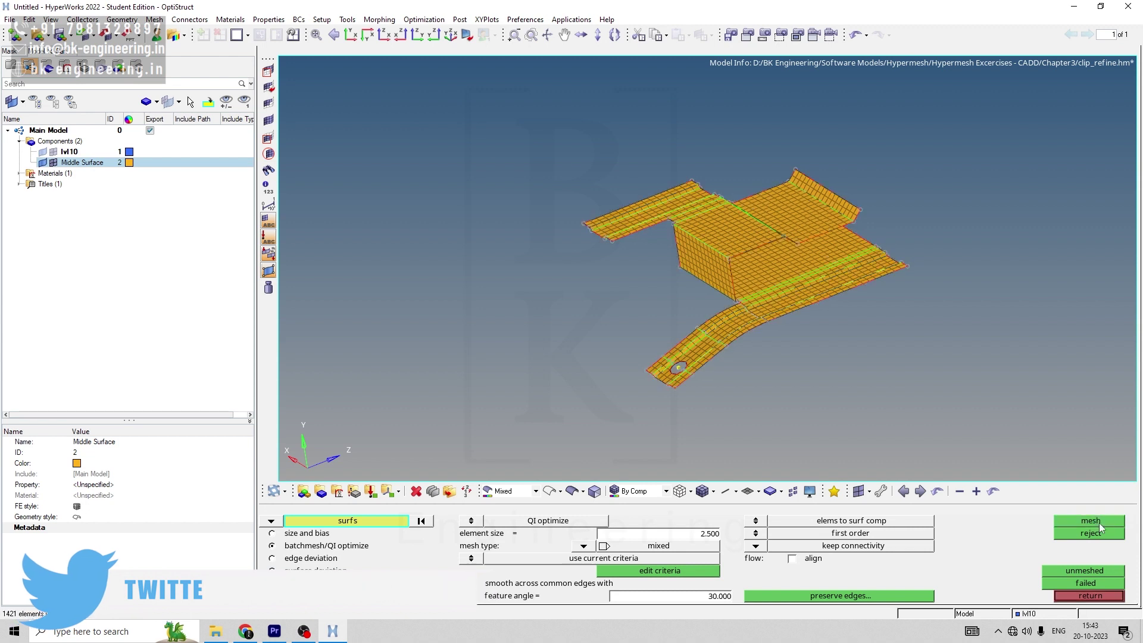
{"action": "left_click", "coordinate": [1079, 596]}
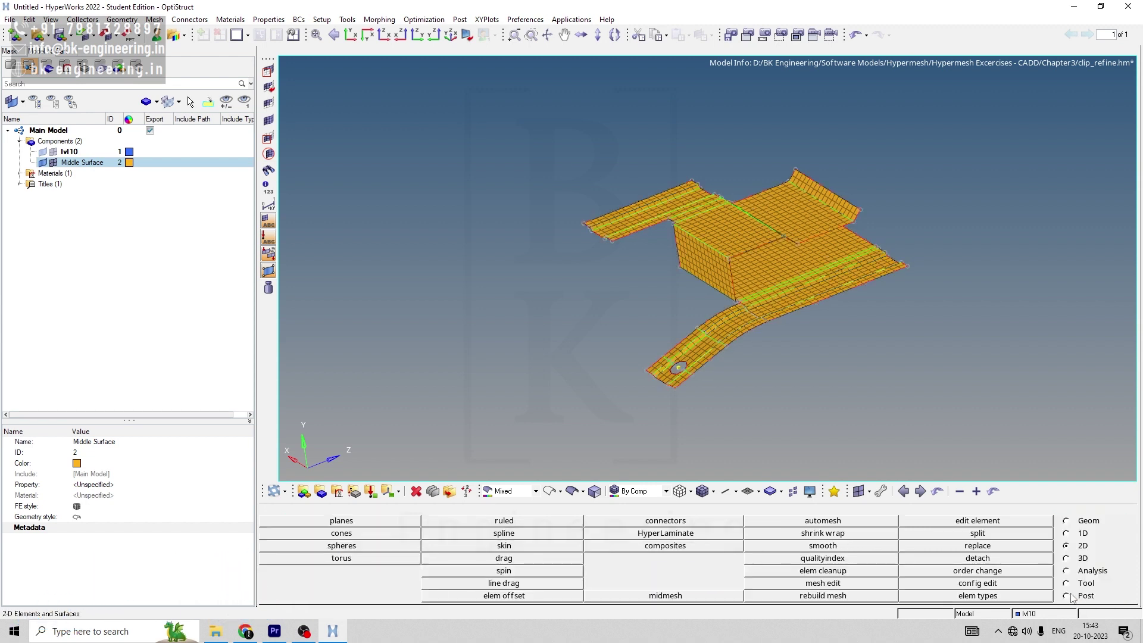
Step: Check the quality index of the remeshed Middle Surface elements for failures against the criteria thresholds
{"action": "left_click", "coordinate": [819, 559]}
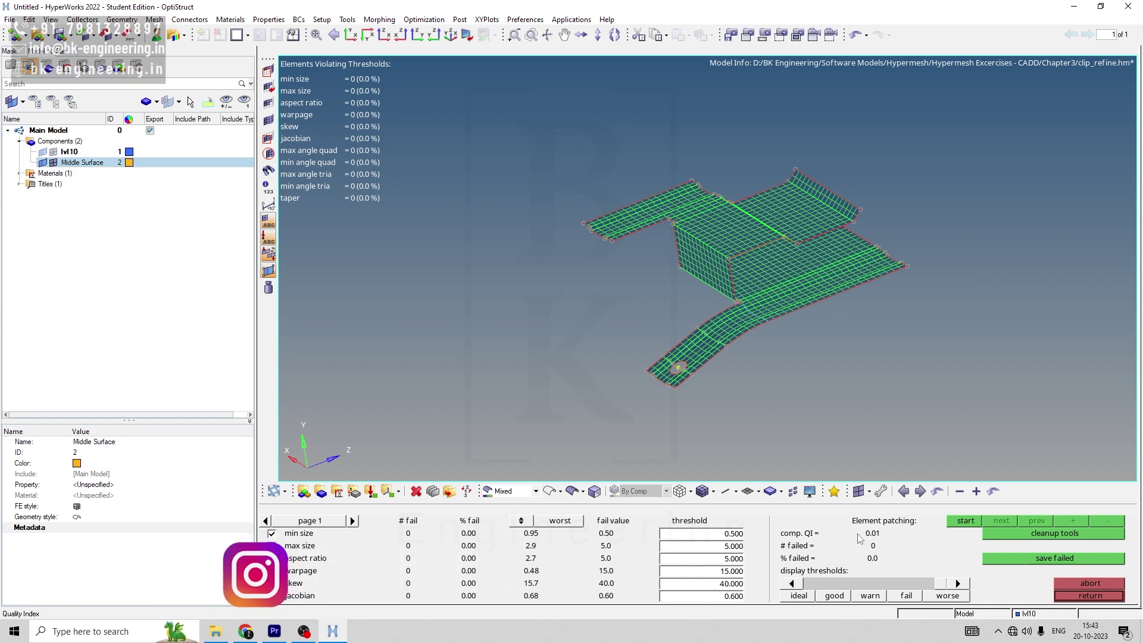
{"action": "left_click", "coordinate": [1069, 597]}
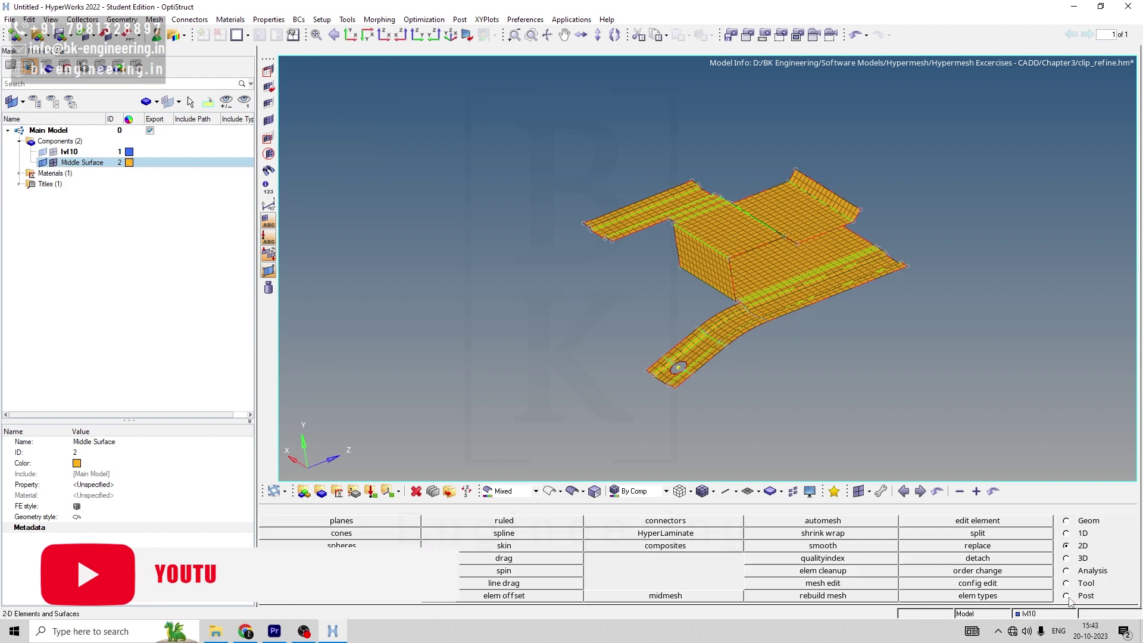